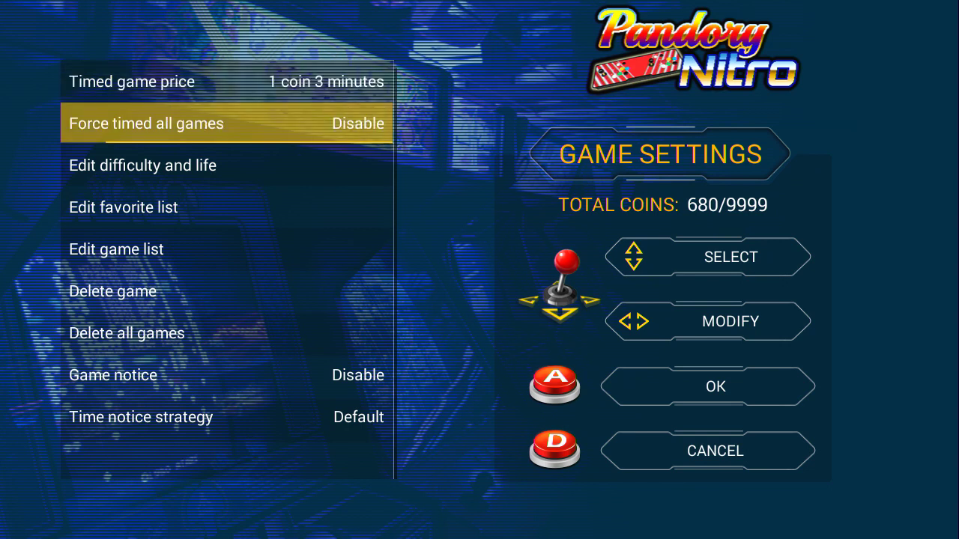
- Open the Delete game list from the game settings
key(Down)
key(Down)
key(Down)
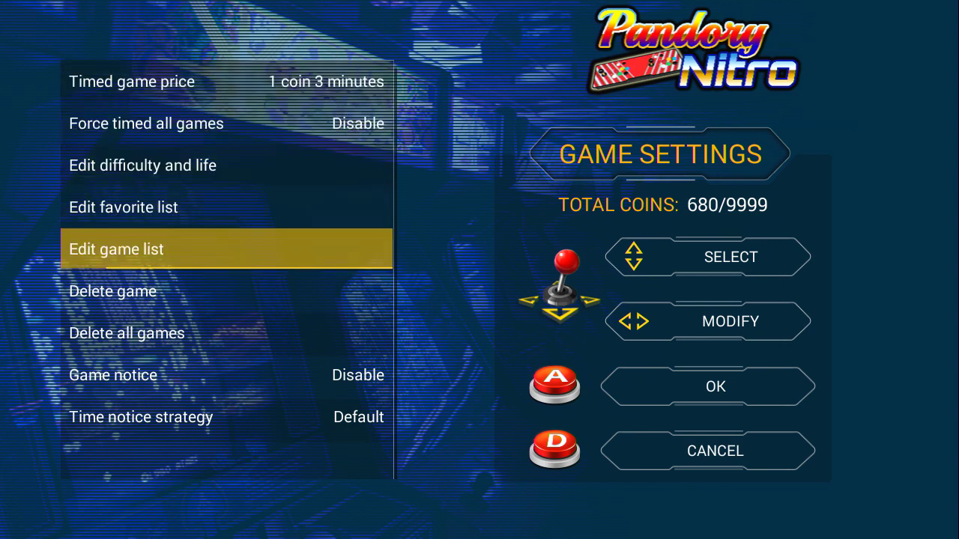
key(Down)
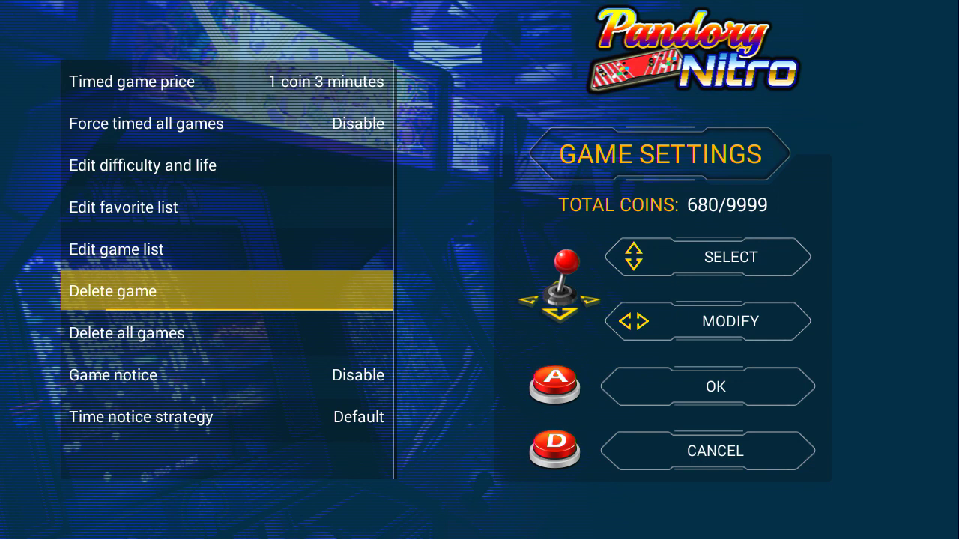
key(Return)
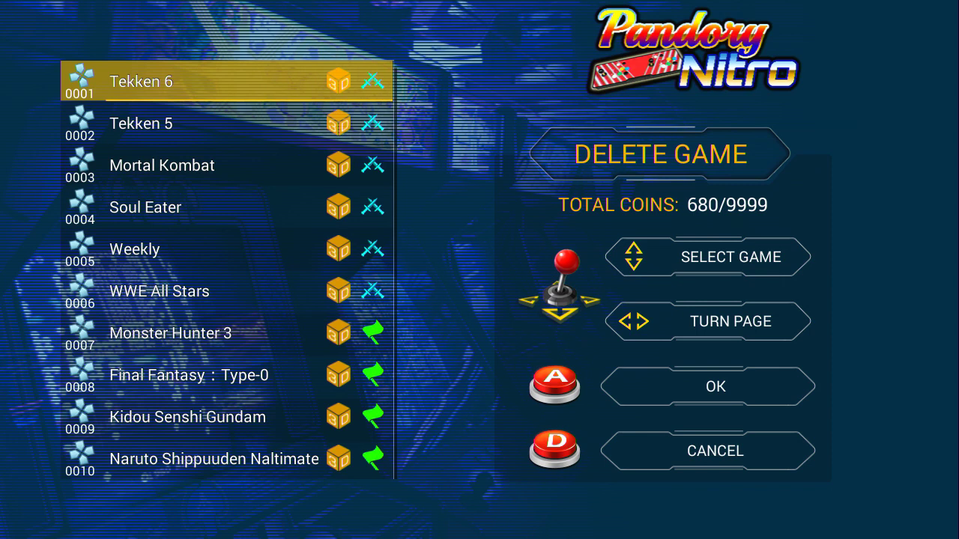
- Permanently delete the game 1942 (Revision B), found near the end of the deletion list
key(Left)
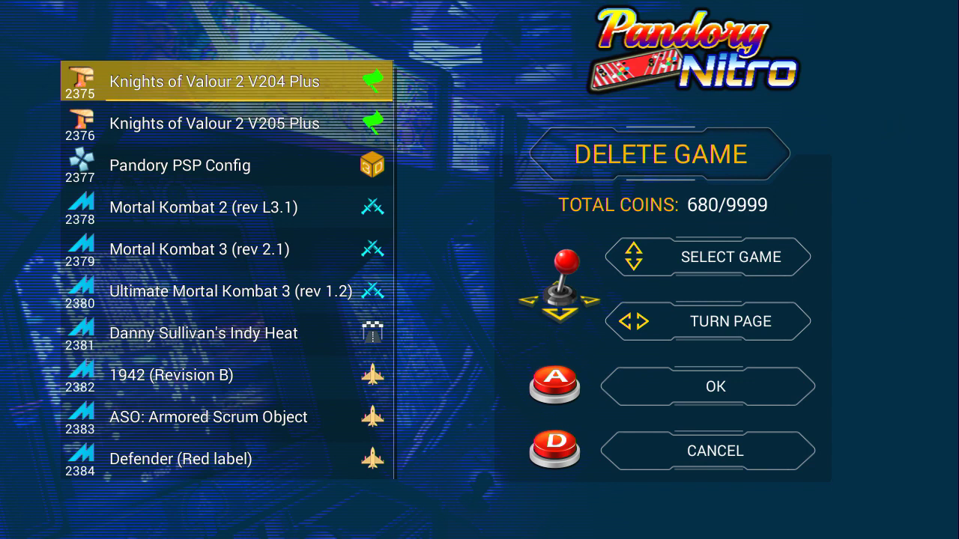
key(Down)
key(Down)
key(Down)
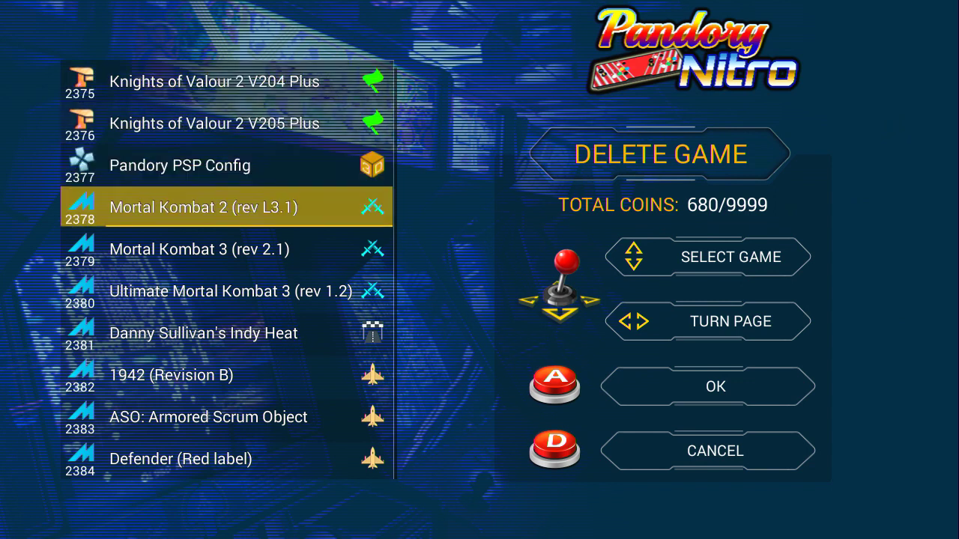
key(Down)
key(Down)
key(Down)
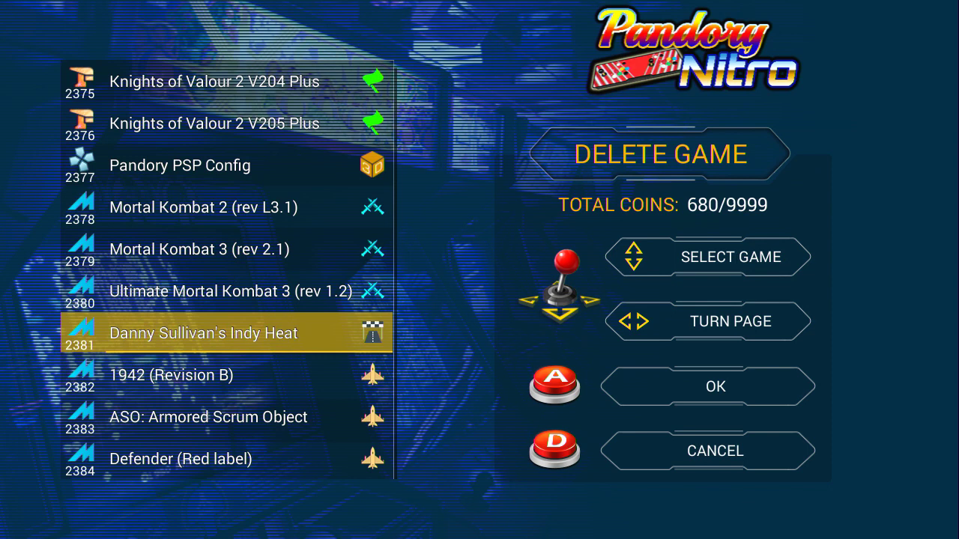
key(Down)
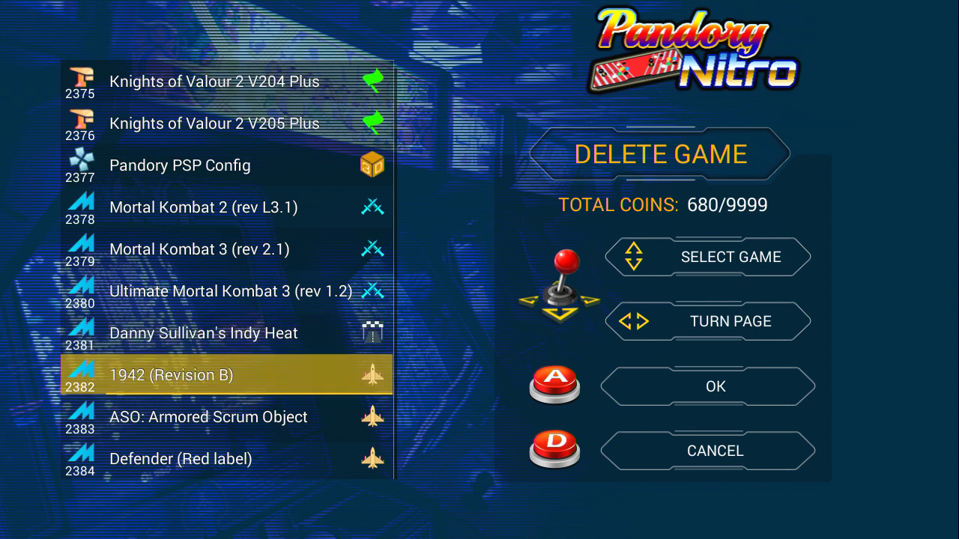
key(Return)
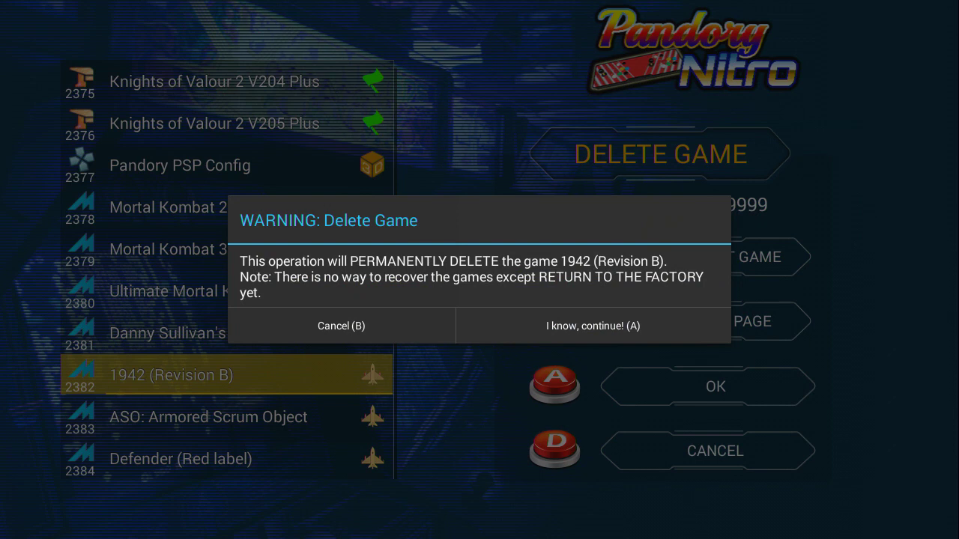
key(Return)
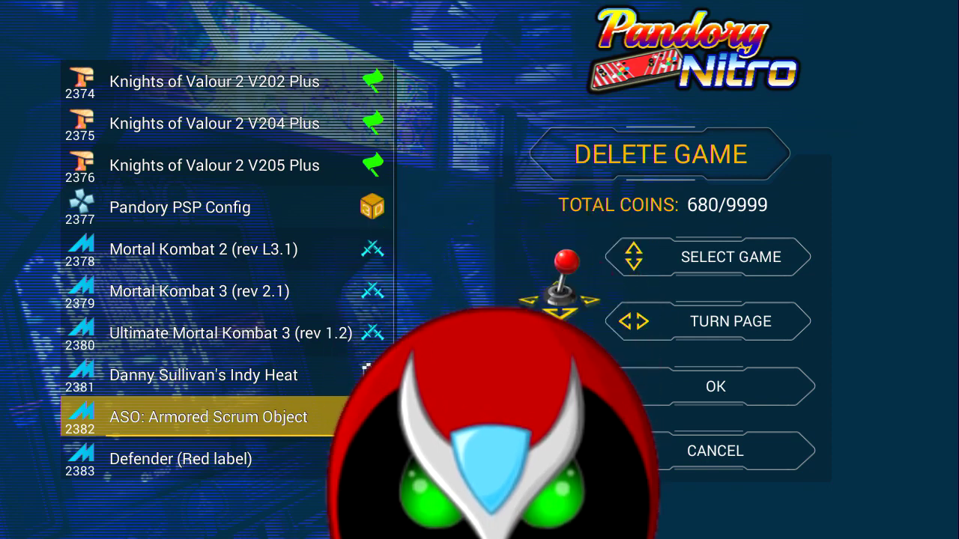
- Leave the settings and check the final entries of the full game list for the deleted game
key(Escape)
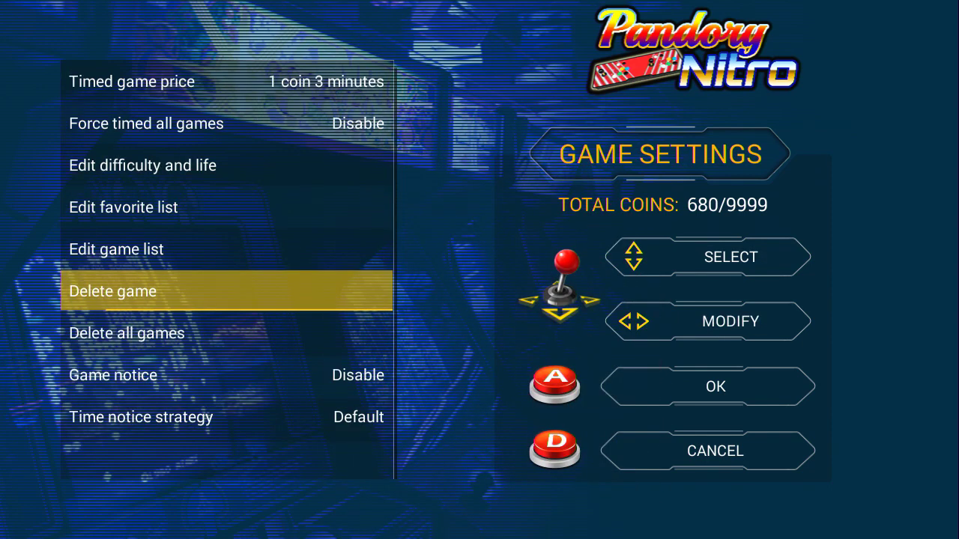
key(Escape)
key(Escape)
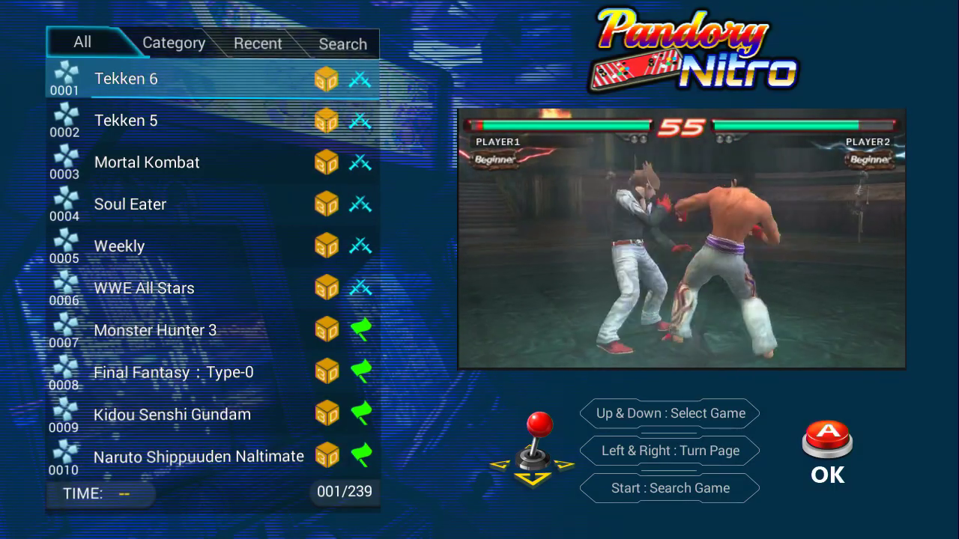
key(Left)
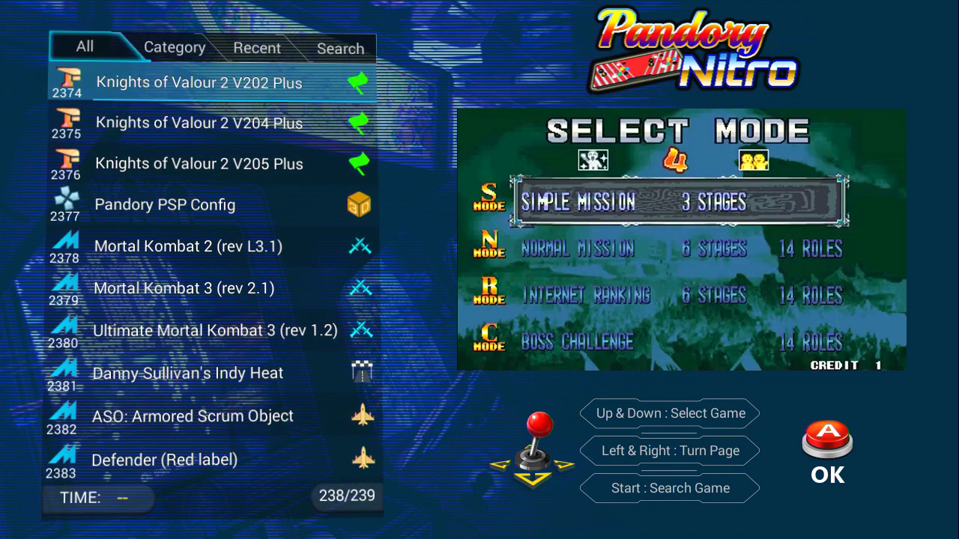
key(Down)
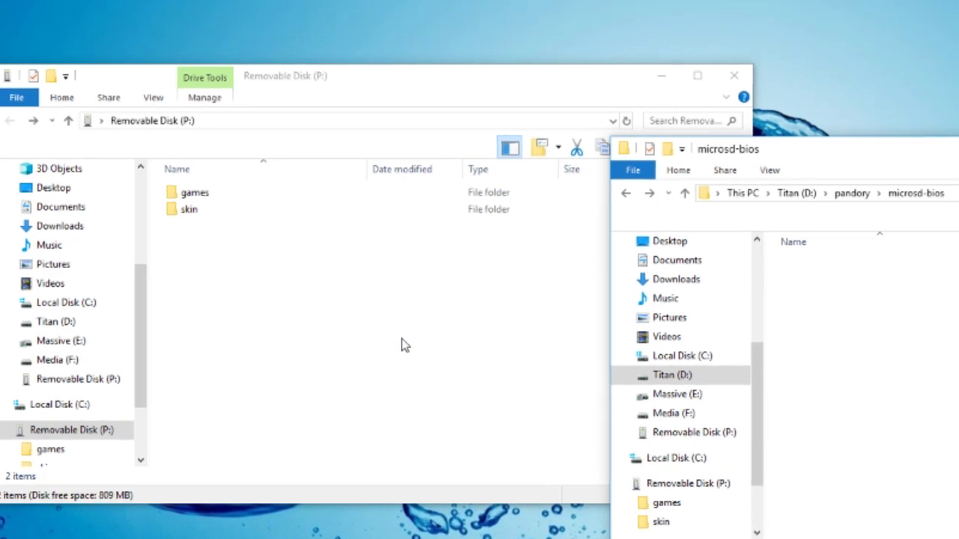
- In the file manager, open the games\data\common folder on Removable Disk (P:)
click(440, 365)
double_click(213, 201)
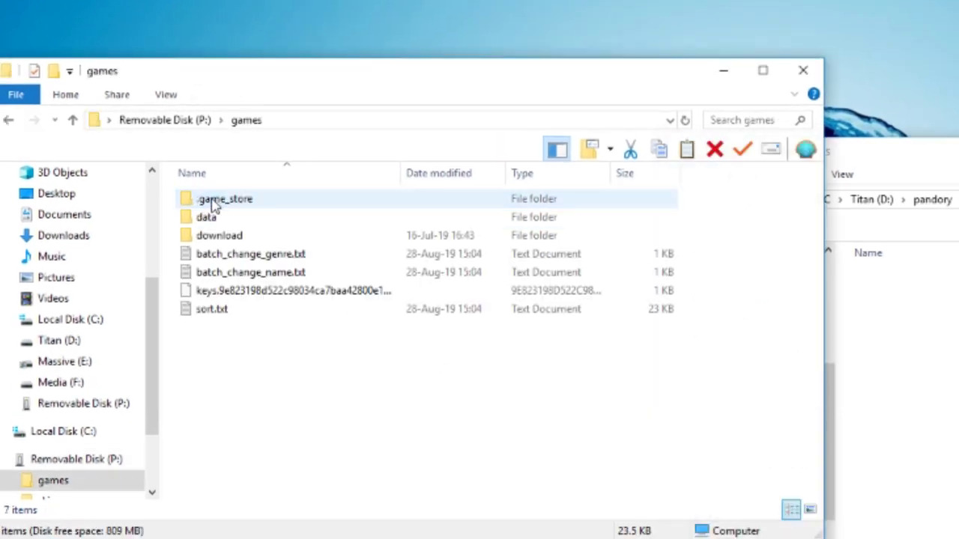
double_click(216, 219)
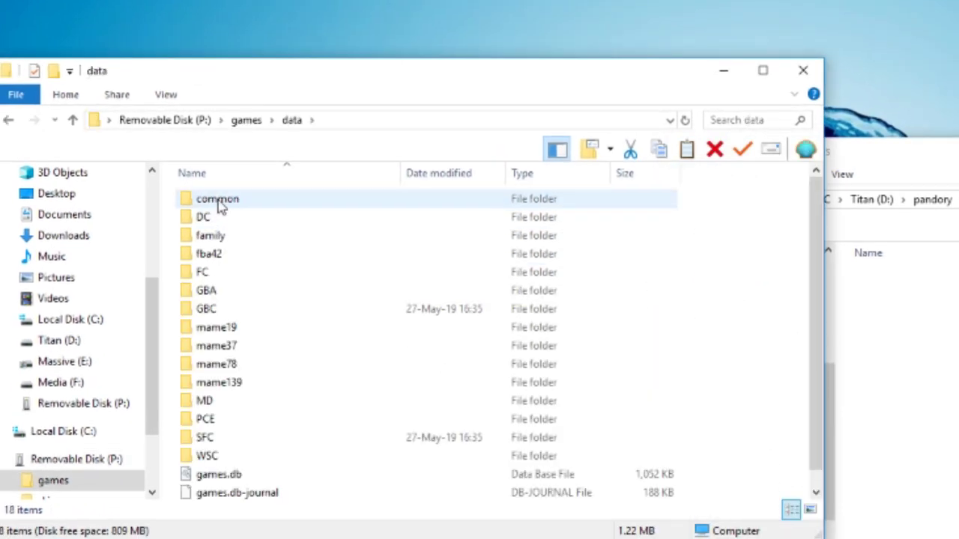
double_click(215, 200)
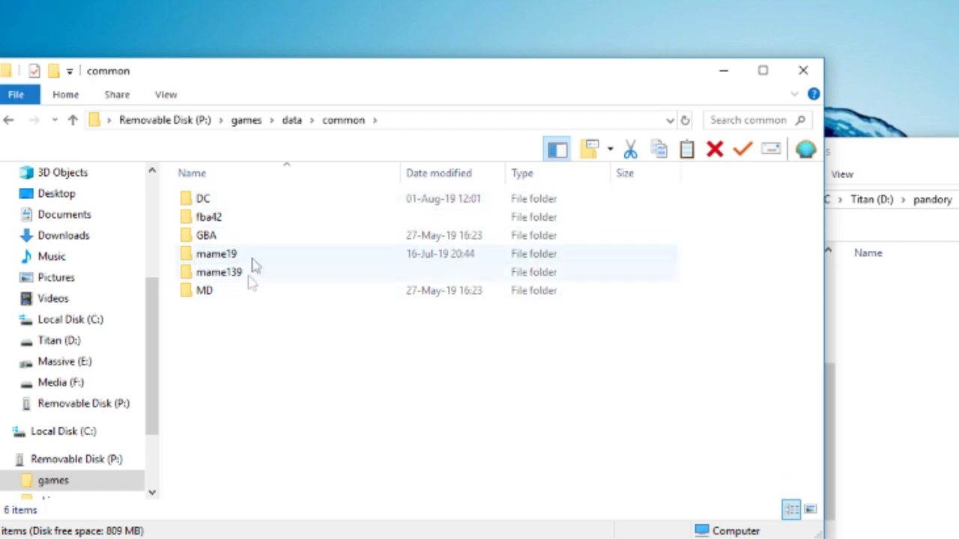
- Examine the contents of the DC, fba42, GBA, mame19 and MD subfolders of common
double_click(236, 199)
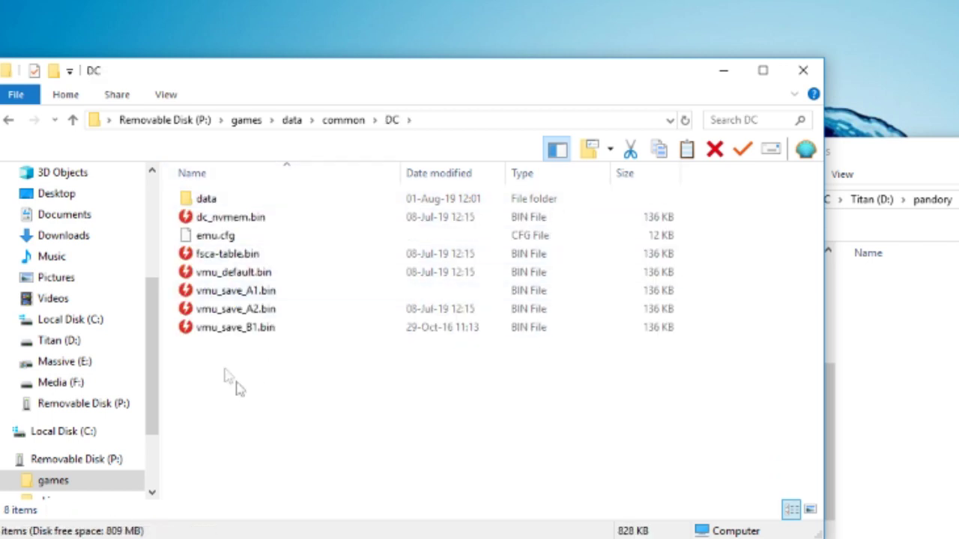
key(BackSpace)
double_click(229, 217)
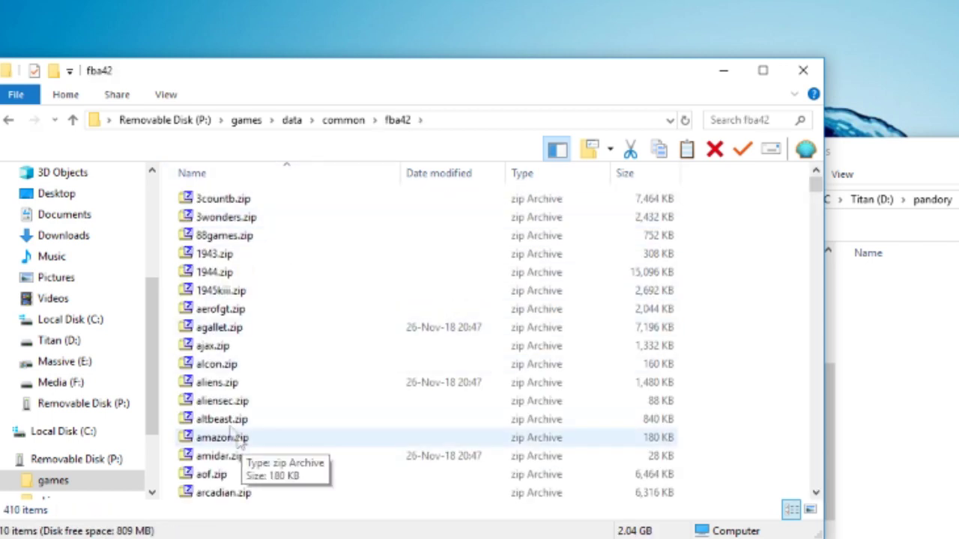
key(BackSpace)
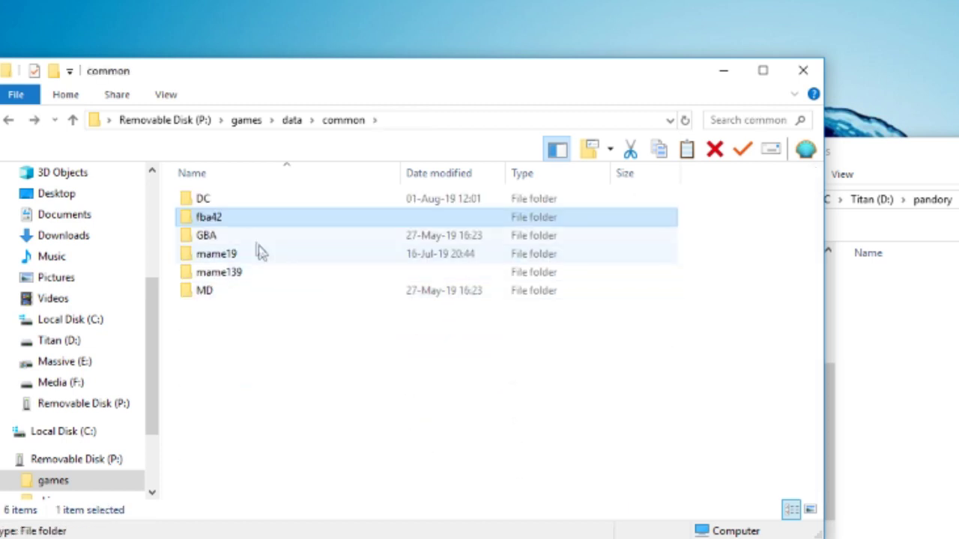
key(Down)
key(Return)
key(BackSpace)
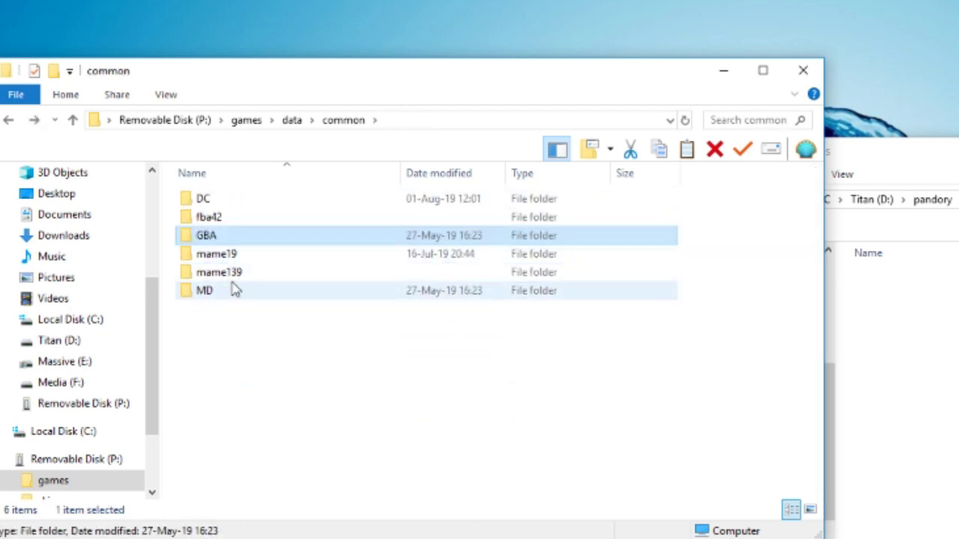
double_click(223, 254)
scroll(306, 347, down, 1)
key(BackSpace)
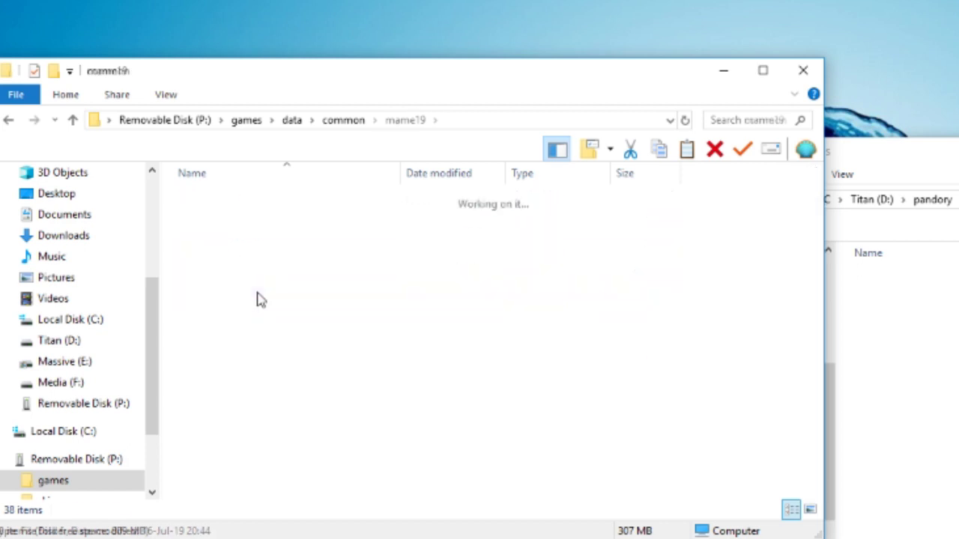
double_click(207, 291)
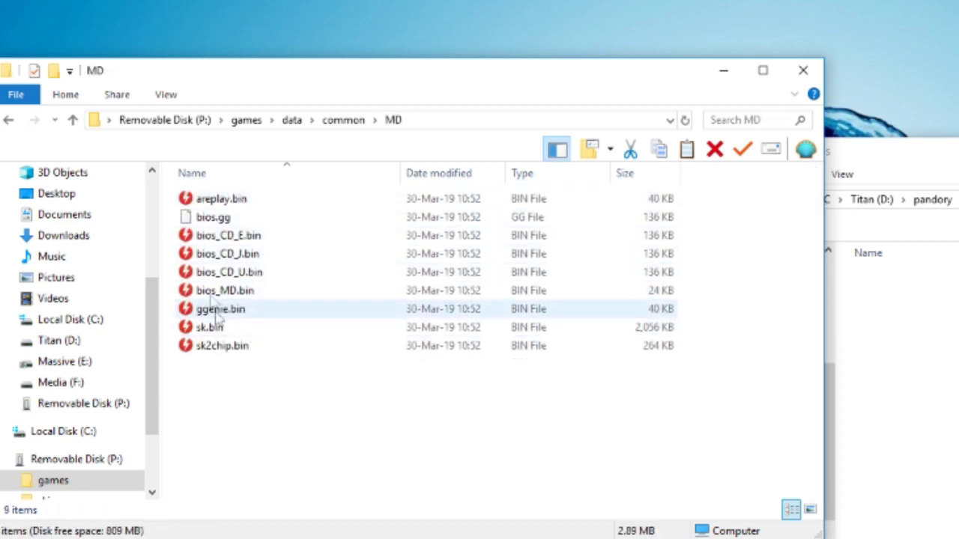
key(BackSpace)
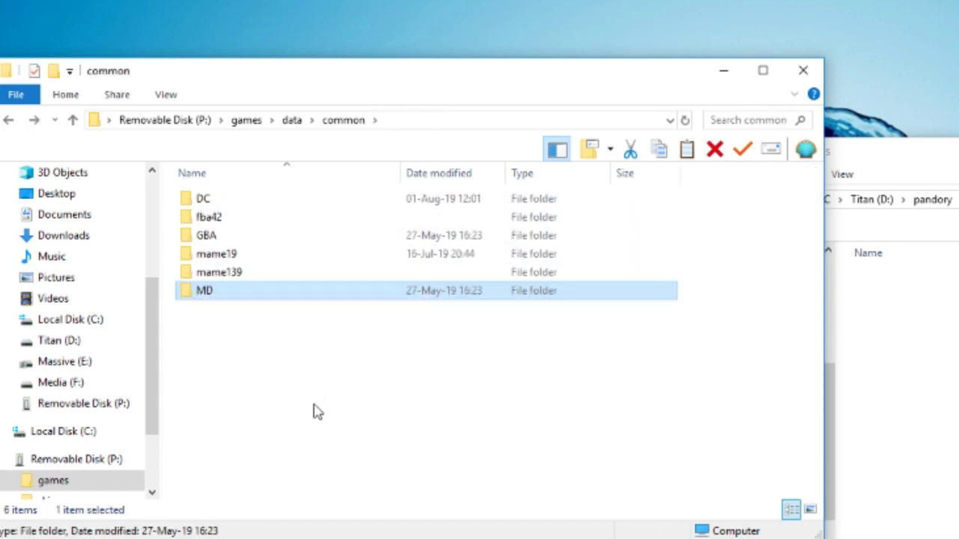
- Copy the common folder from games\data on the removable disk to D:\pandory\microsd-bios
key(BackSpace)
key(alt+Tab)
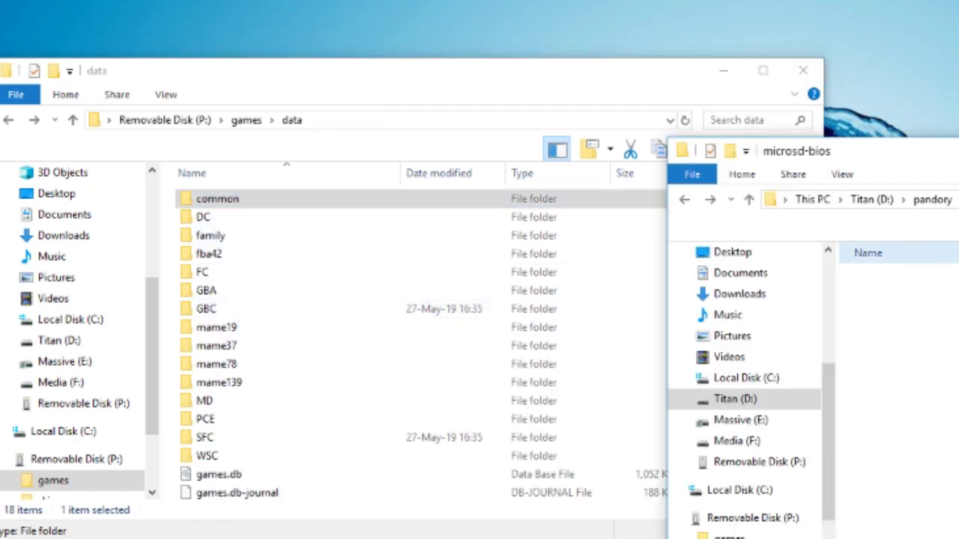
drag(193, 196, 958, 412)
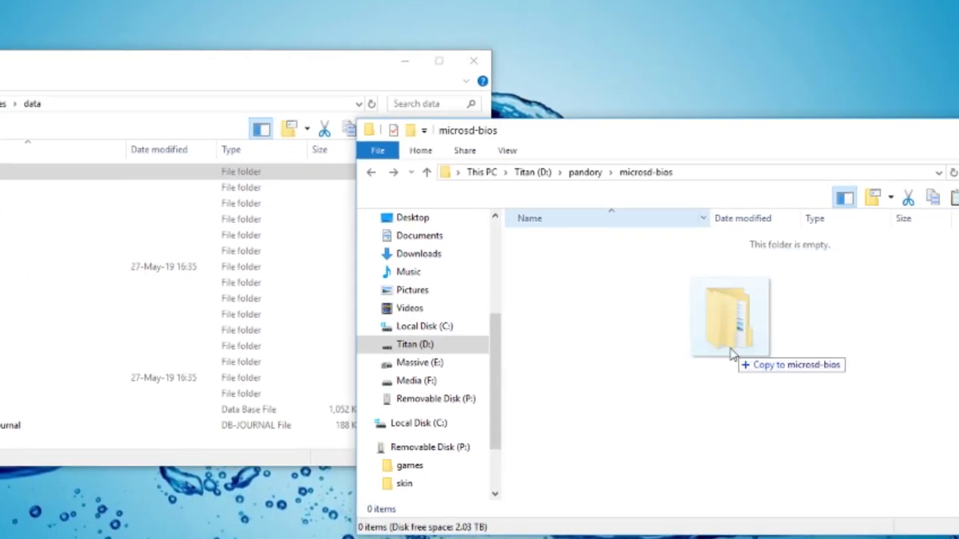
drag(733, 356, 732, 355)
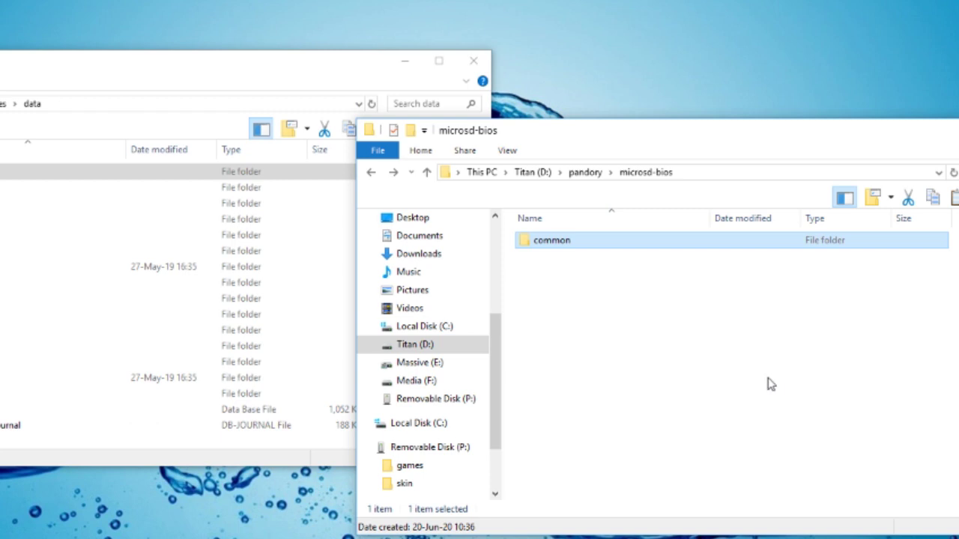
- Eject Removable Disk (P:) from the computer
click(761, 370)
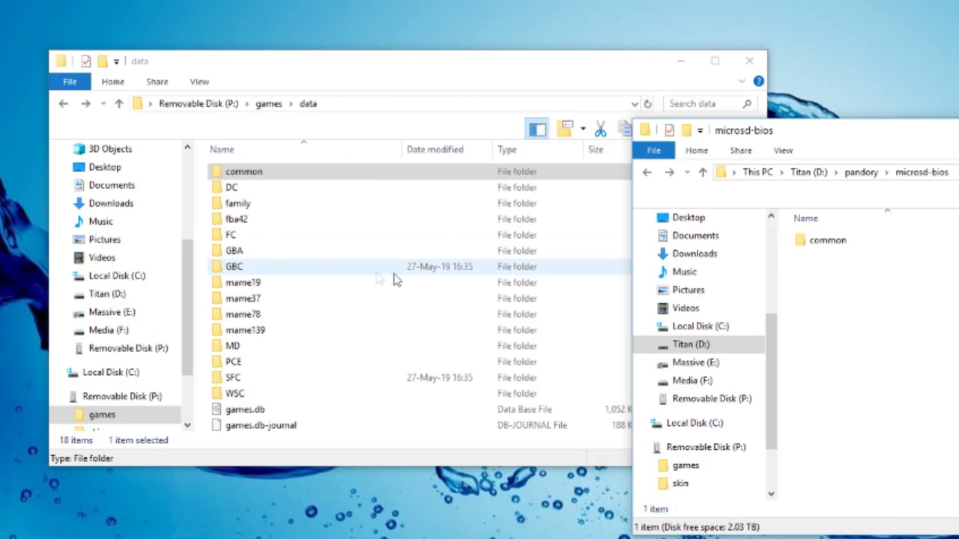
right_click(81, 398)
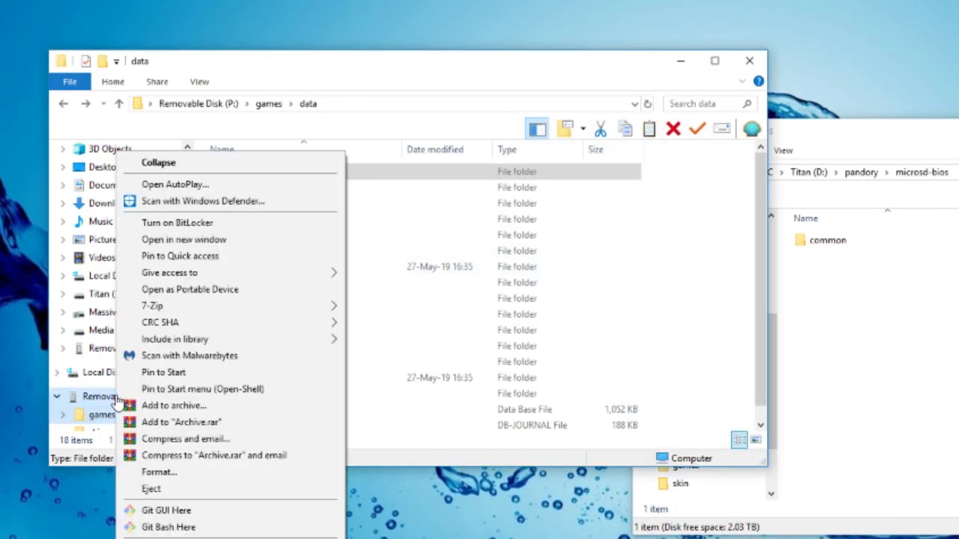
click(182, 487)
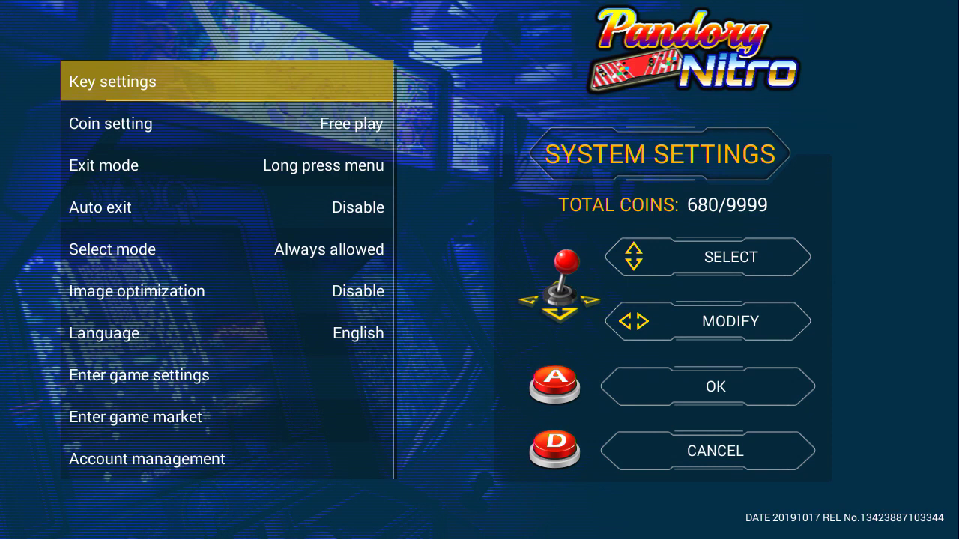
- On the Pandory Nitro, enter the game settings from the system settings
key(Down)
key(Down)
key(Down)
key(Down)
key(Down)
key(Down)
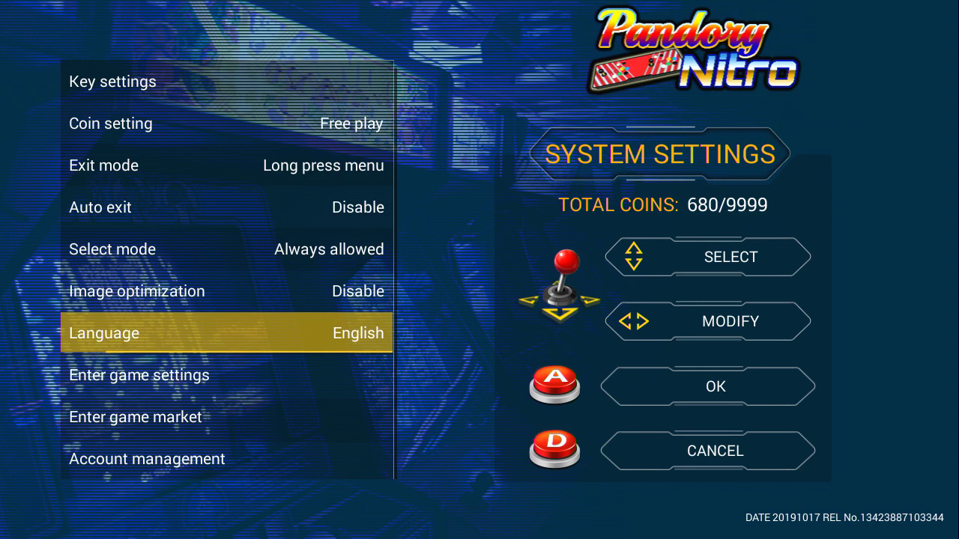
key(Down)
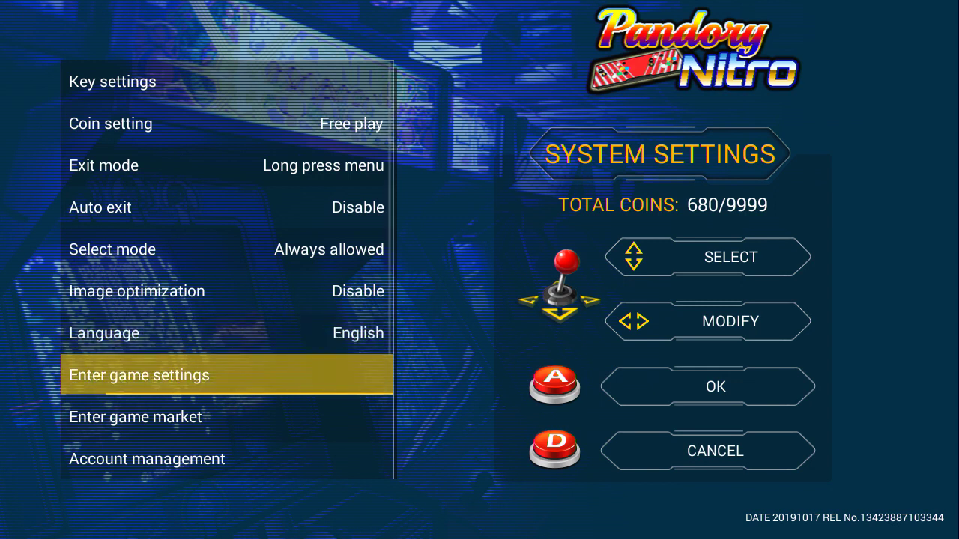
key(Return)
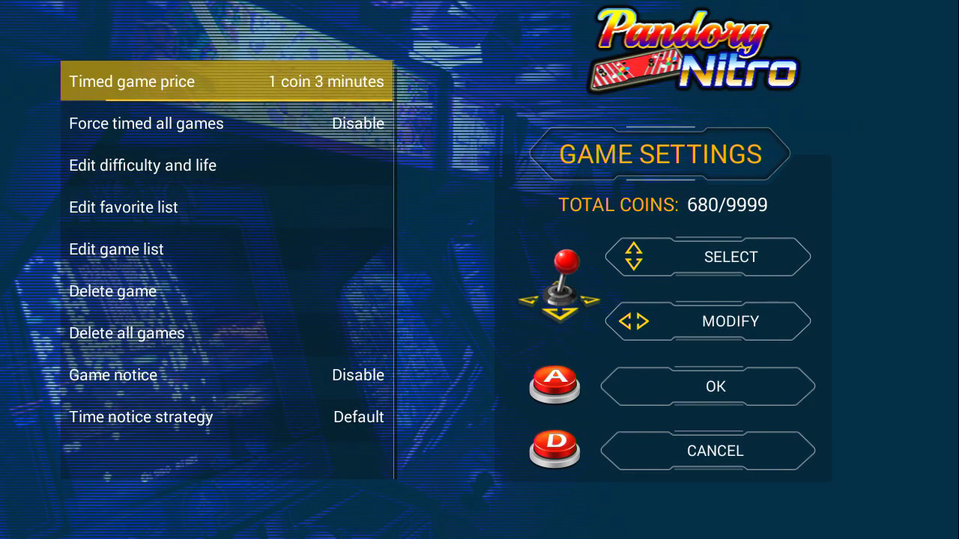
- Start the Delete all games operation in the game settings
key(Down)
key(Down)
key(Down)
key(Down)
key(Down)
key(Down)
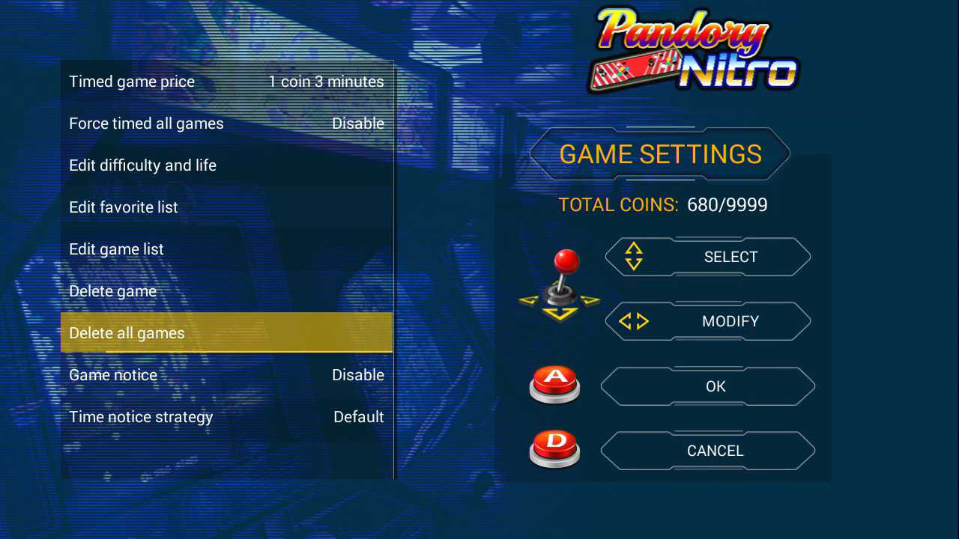
key(Return)
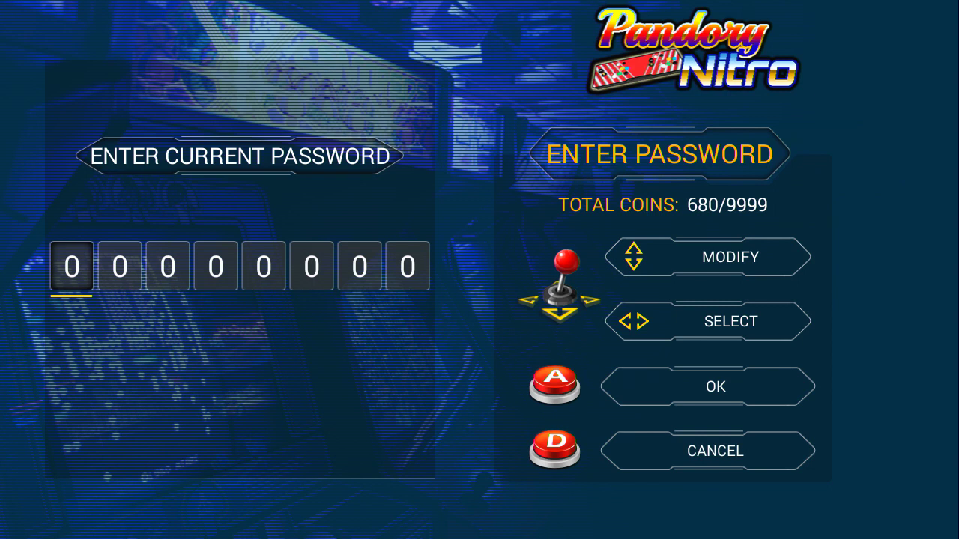
- Enter the current eight-digit password to authorise deleting all games, and leave the game settings
key(Up)
key(Up)
key(Up)
key(Up)
key(Up)
key(Right)
key(Up)
key(Up)
key(Up)
key(Up)
key(Up)
key(Right)
key(Up)
key(Up)
key(Up)
key(Up)
key(Up)
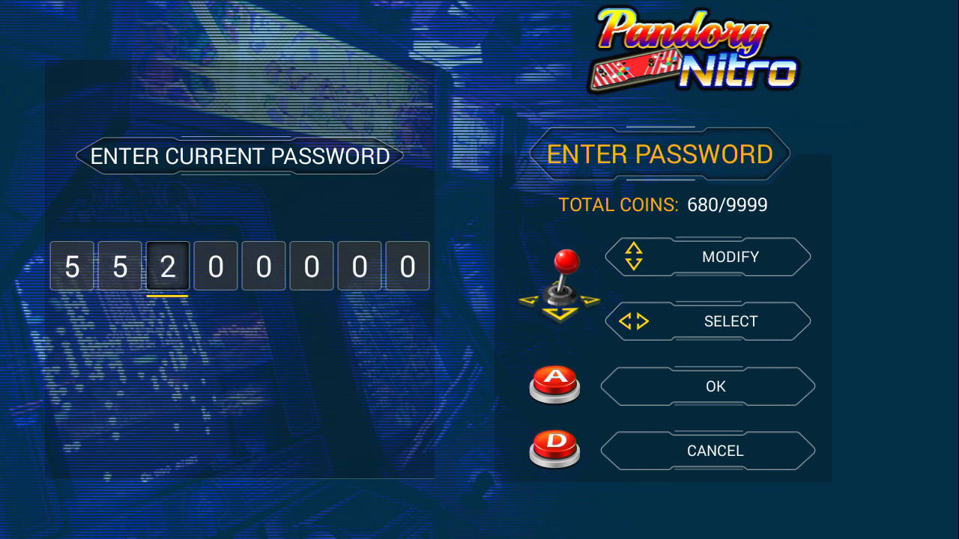
key(Right)
key(Up)
key(Up)
key(Up)
key(Up)
key(Up)
key(Right)
key(Up)
key(Up)
key(Up)
key(Up)
key(Up)
key(Right)
key(Up)
key(Up)
key(Up)
key(Up)
key(Up)
key(Right)
key(Up)
key(Up)
key(Up)
key(Up)
key(Up)
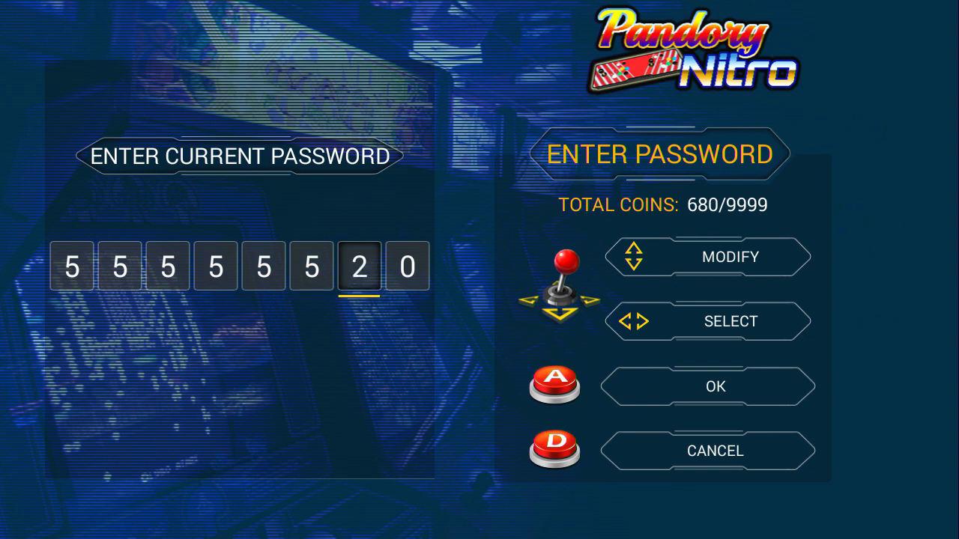
key(Right)
key(Up)
key(Up)
key(Up)
key(Up)
key(Up)
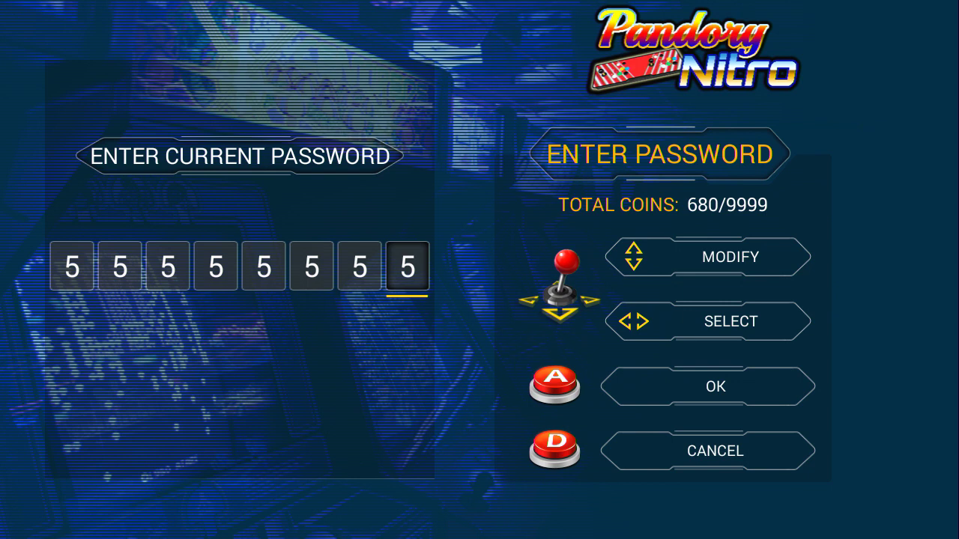
key(Return)
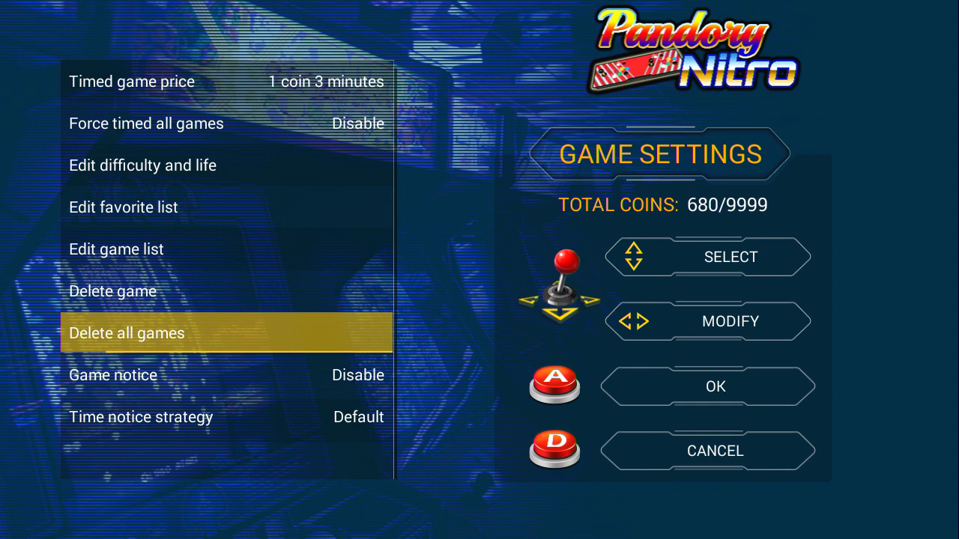
key(Escape)
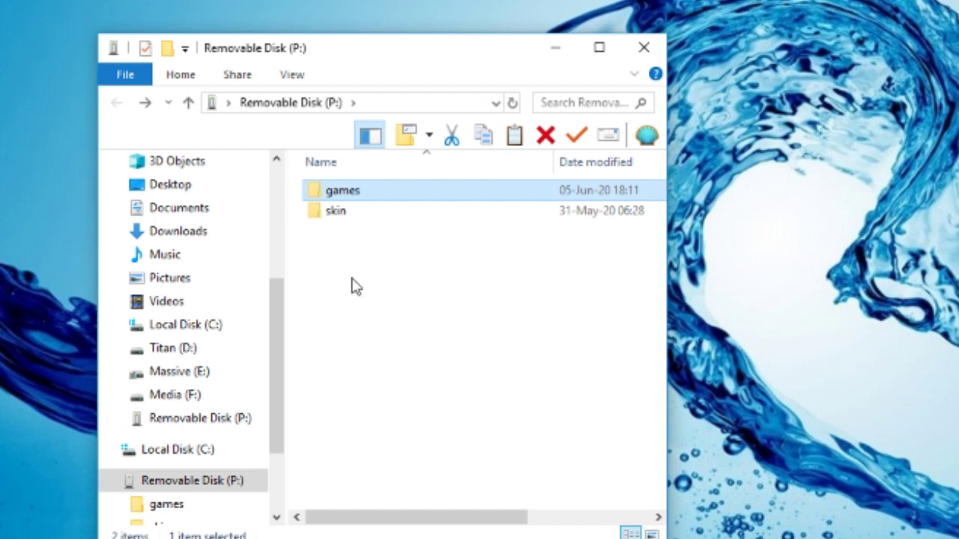
- In File Explorer on the computer, open games\data\common on Removable Disk (P:) and check the contents of its subfolders
double_click(345, 193)
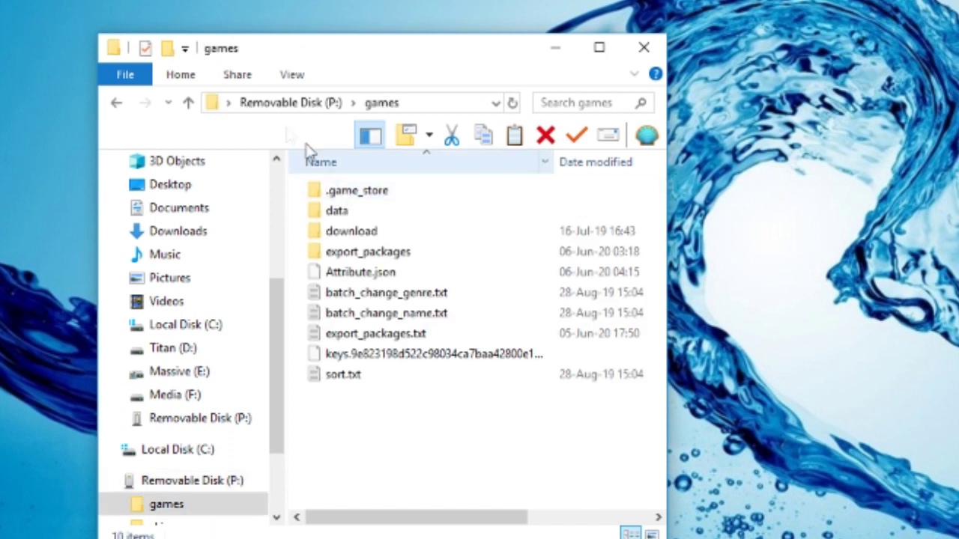
double_click(339, 212)
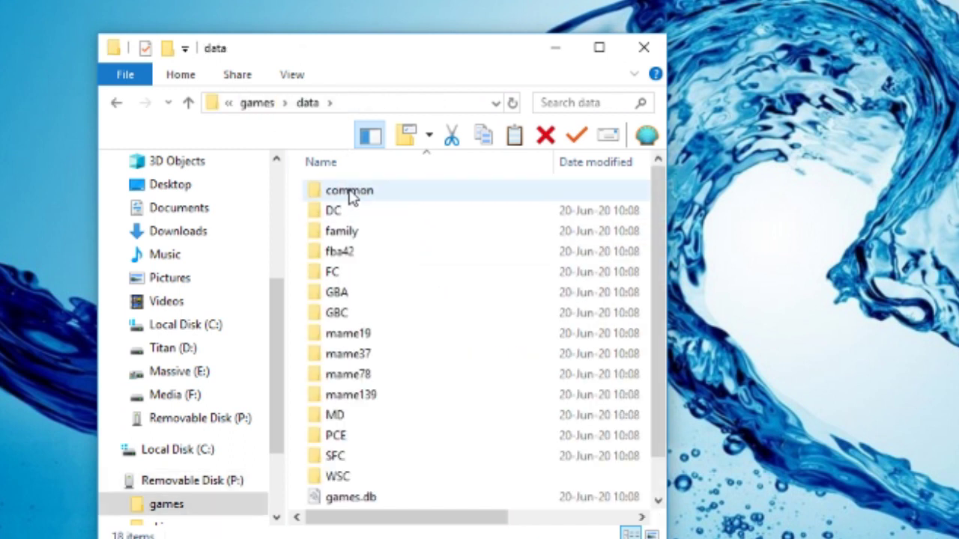
double_click(347, 193)
double_click(341, 197)
key(BackSpace)
double_click(320, 213)
key(BackSpace)
click(354, 235)
double_click(337, 232)
key(BackSpace)
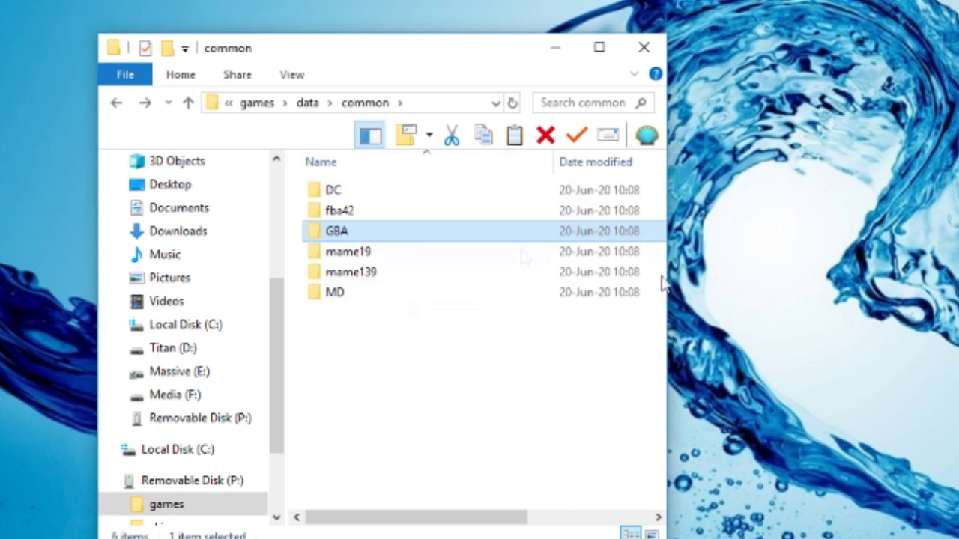
- Copy the DC, fba42, GBA, mame19, mame139 and MD folders from the microsd-bios\common backup into games\data\common on the removable disk
click(308, 104)
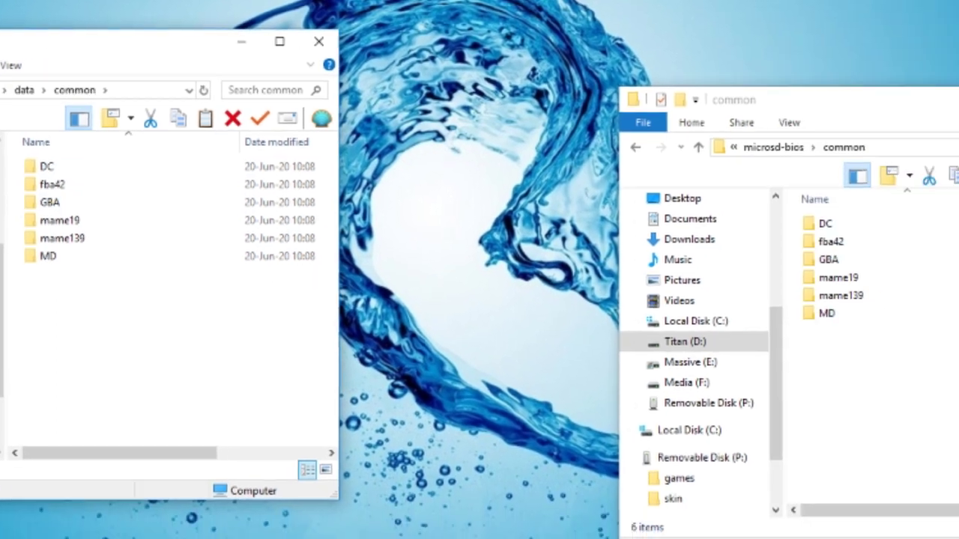
drag(820, 424, 0, 321)
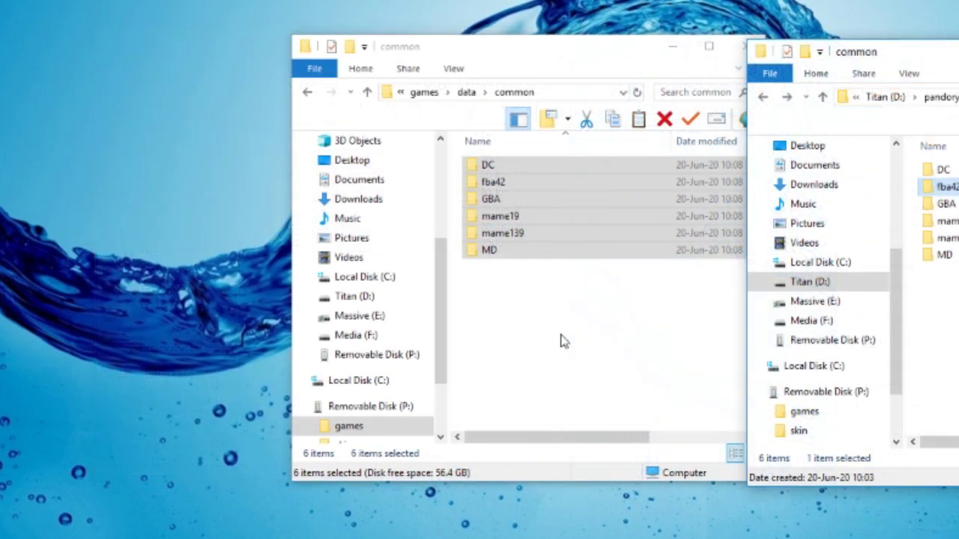
click(564, 342)
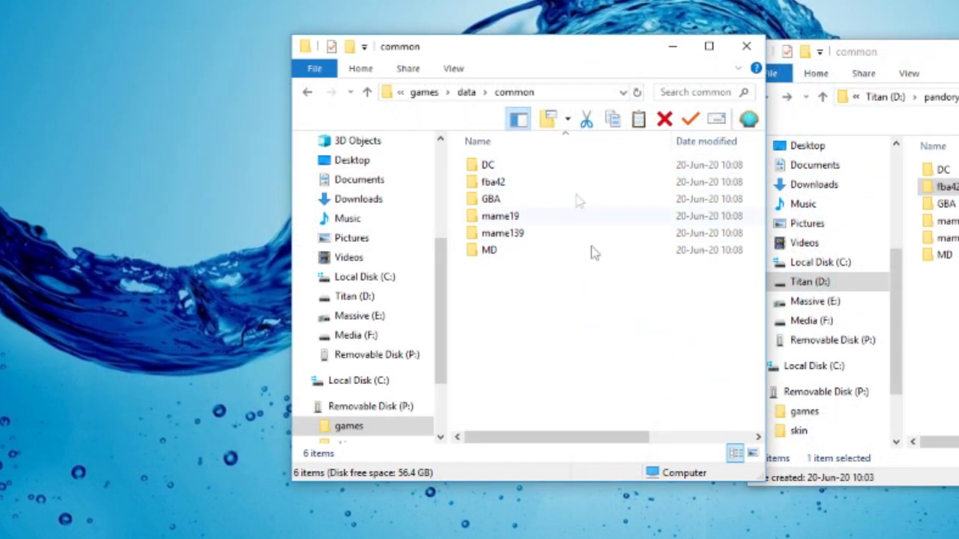
- Examine the restored DC and fba42 folders on the removable disk and locate neogeo.zip in fba42
double_click(489, 165)
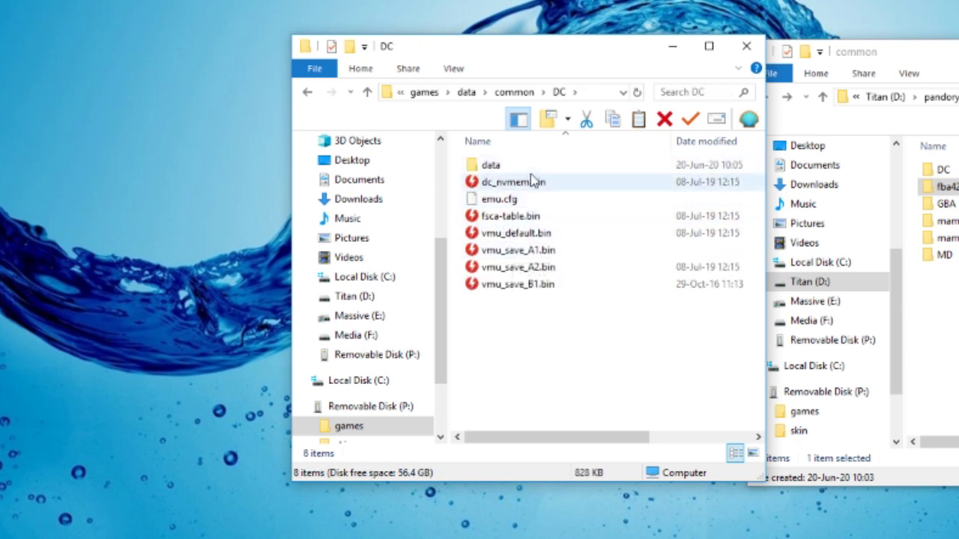
key(alt+Left)
click(494, 184)
double_click(494, 184)
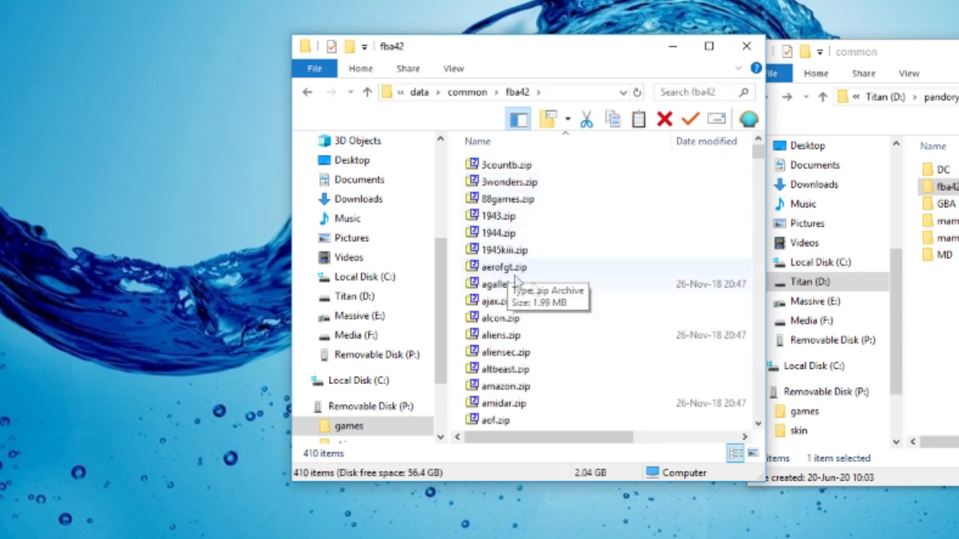
scroll(614, 195, down, 5)
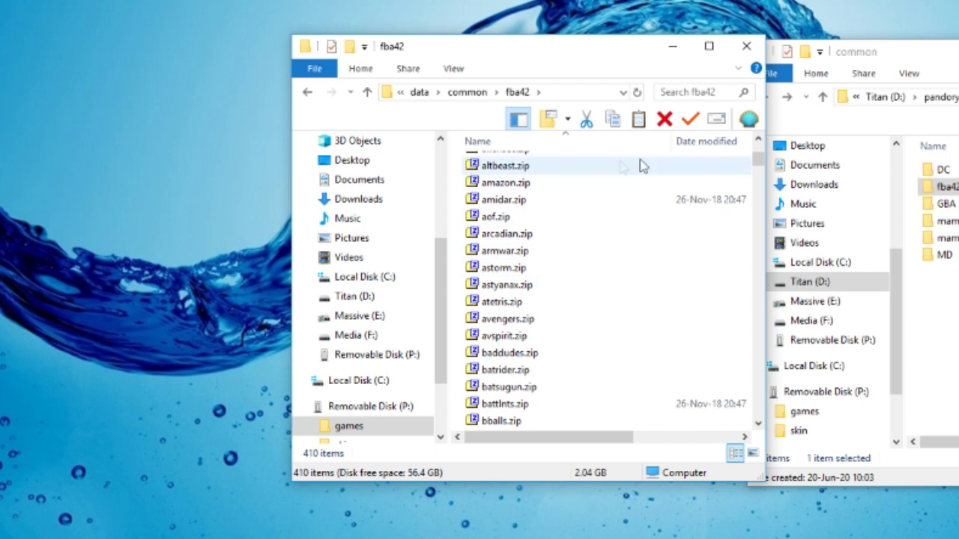
click(586, 236)
text(neogeo)
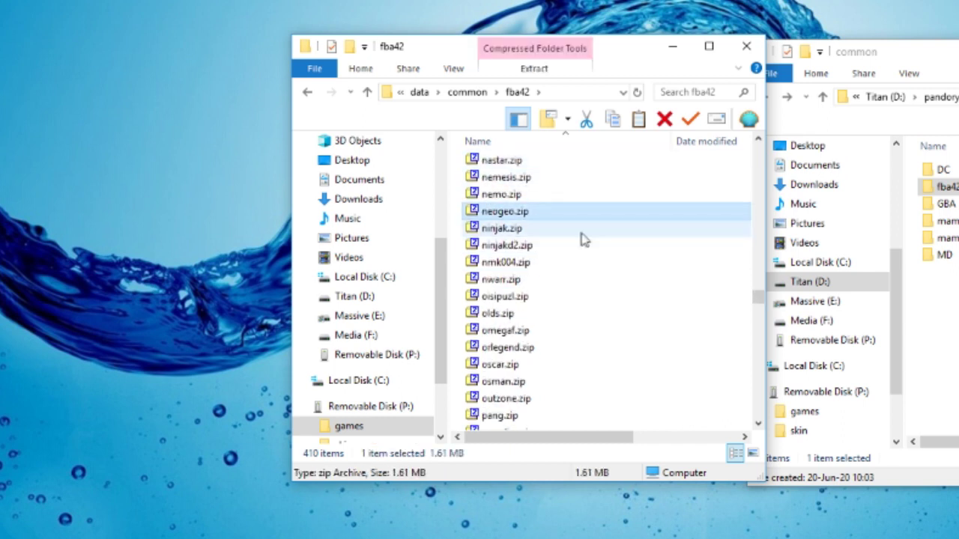
scroll(525, 214, down, 5)
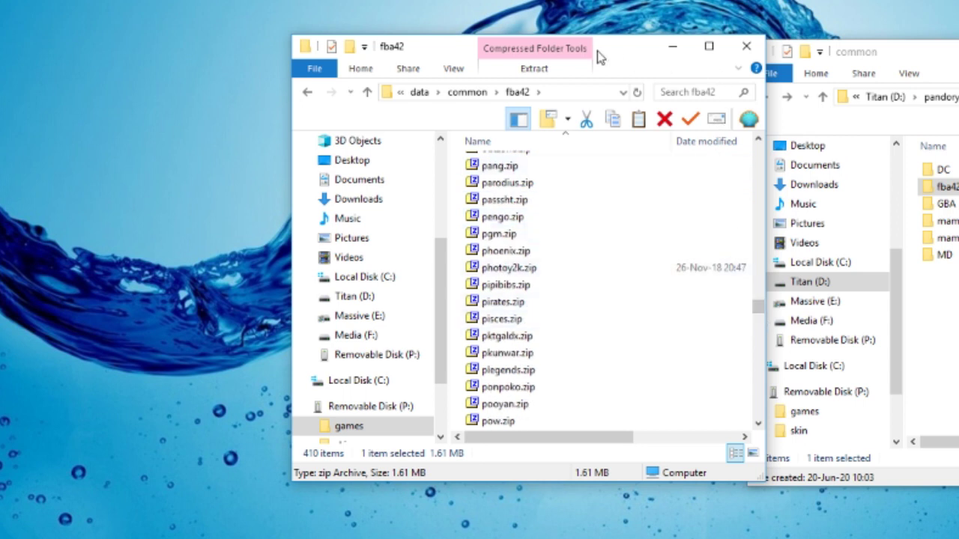
- Rearrange the fba42 window and its columns so file sizes show, and sort the archives by size, largest first
drag(597, 51, 570, 50)
drag(740, 146, 783, 146)
drag(640, 142, 553, 127)
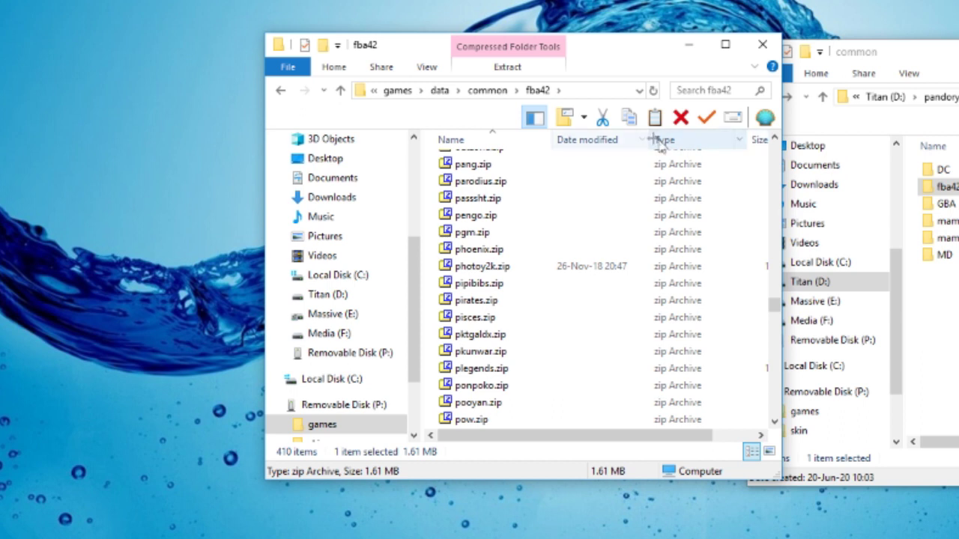
drag(651, 140, 621, 139)
click(725, 138)
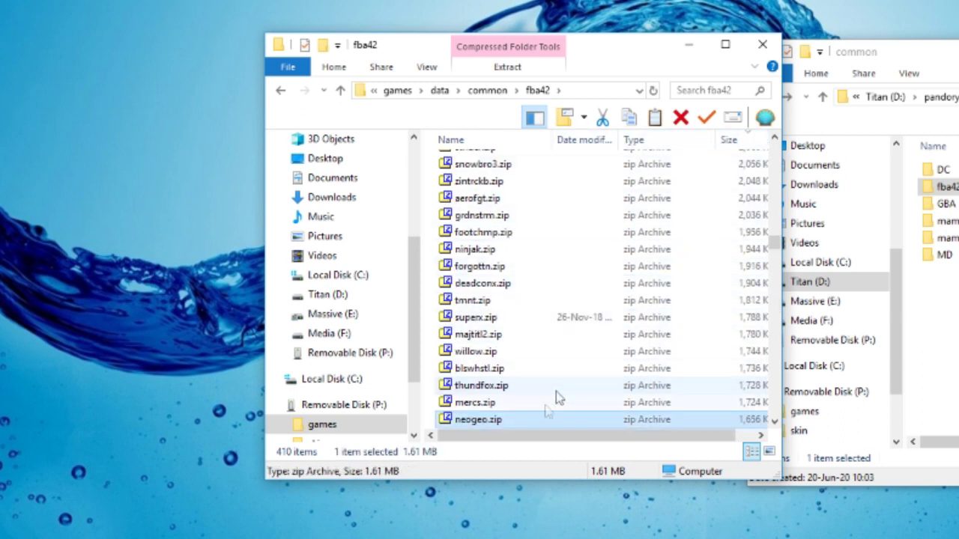
- Delete the archives larger than neogeo.zip from fba42, from kof2003.zip through mercs.zip in the largest-first order
click(499, 404)
scroll(586, 373, up, 5)
scroll(586, 373, up, 15)
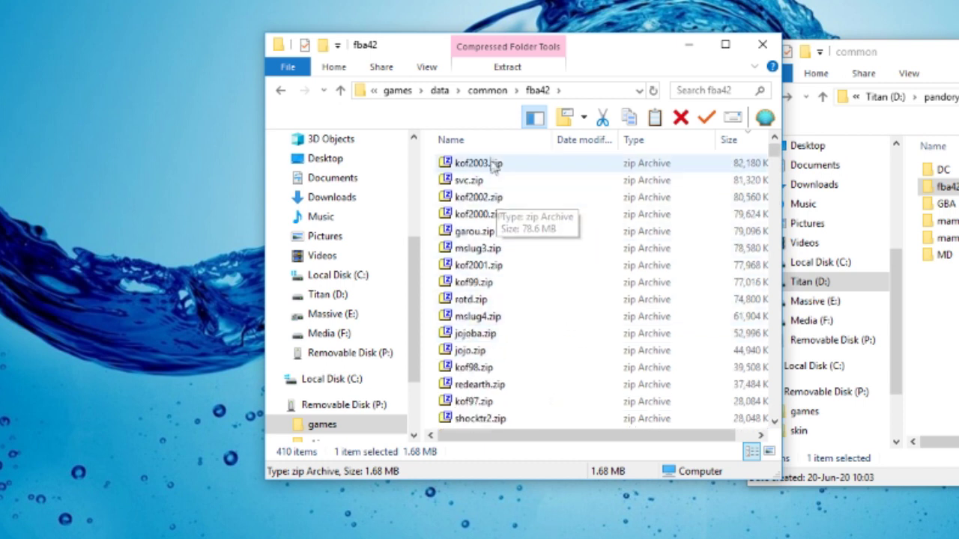
scroll(487, 173, down, 20)
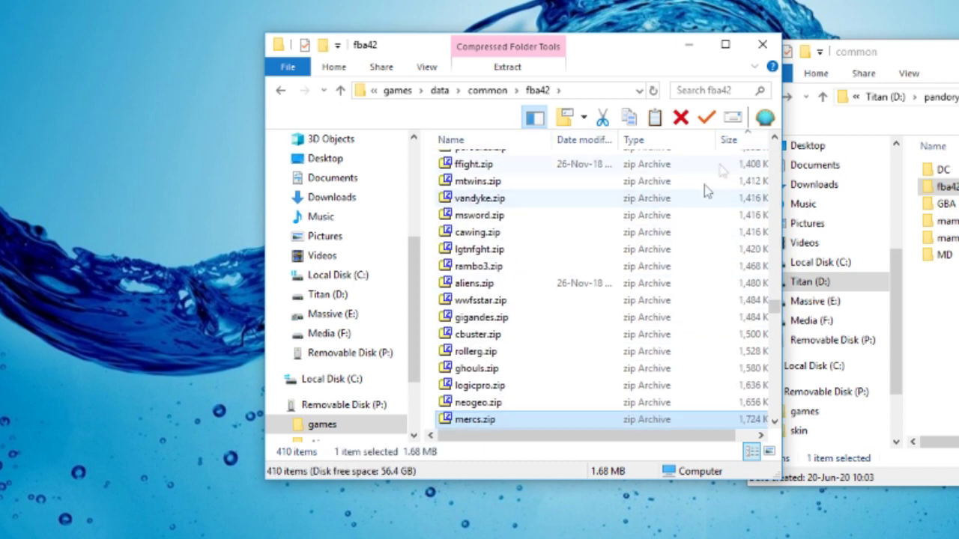
scroll(539, 351, down, 4)
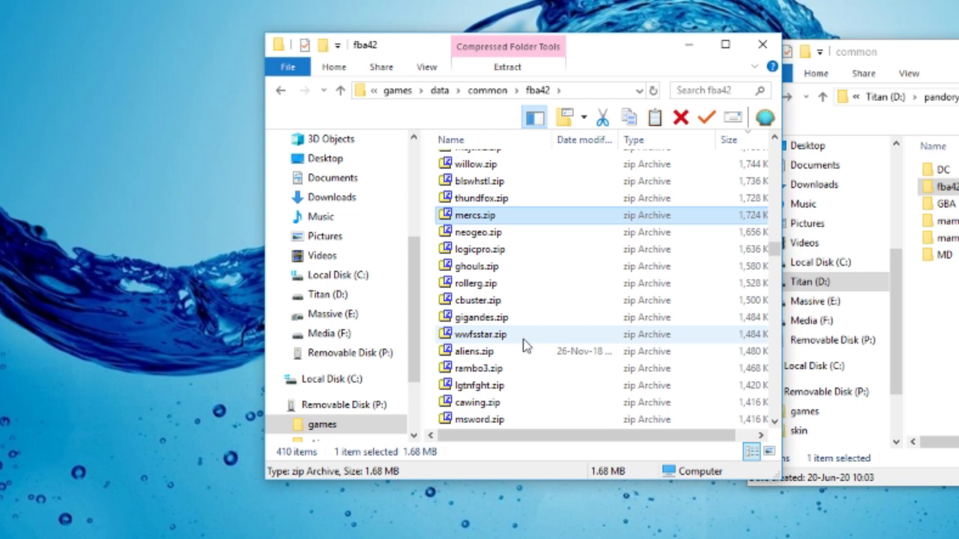
key(Down)
click(492, 215)
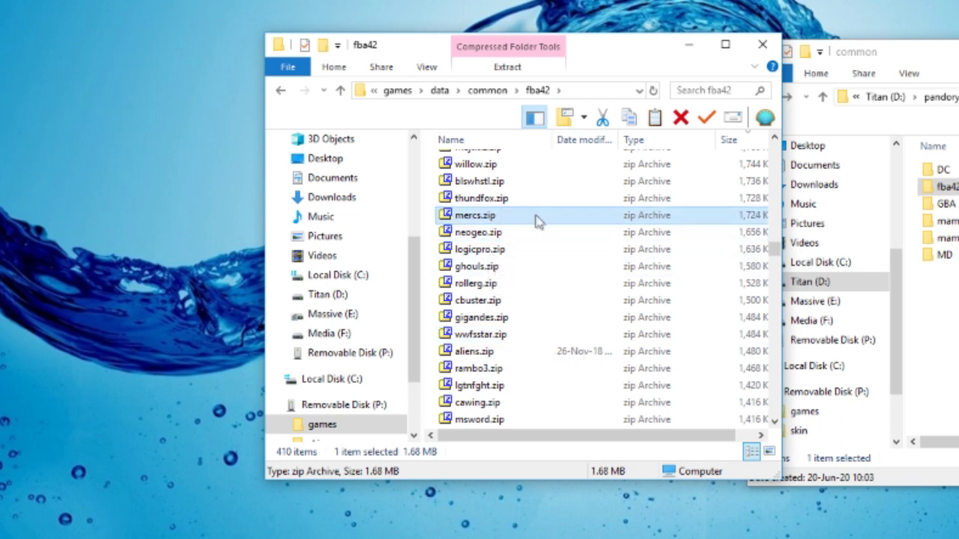
scroll(540, 236, up, 20)
scroll(542, 247, up, 10)
shift+click(534, 167)
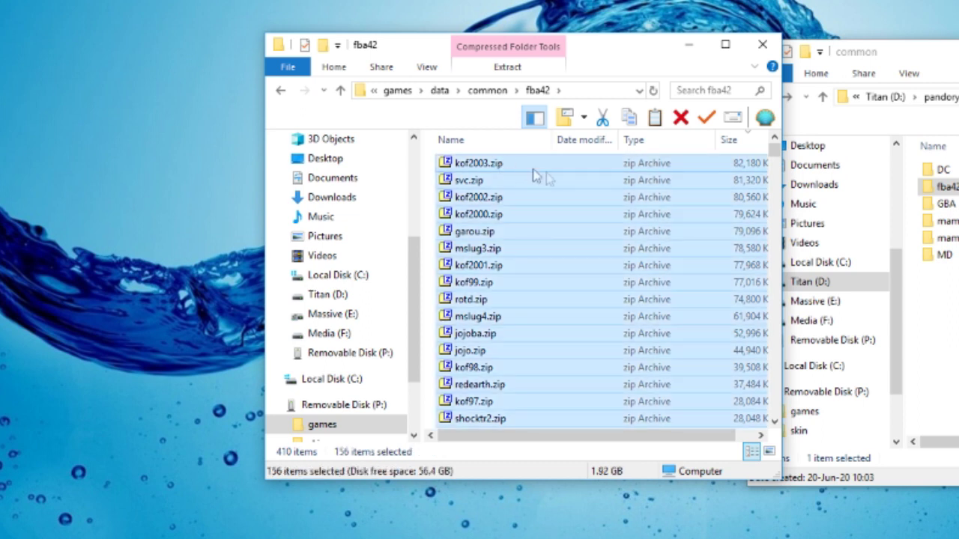
right_click(527, 189)
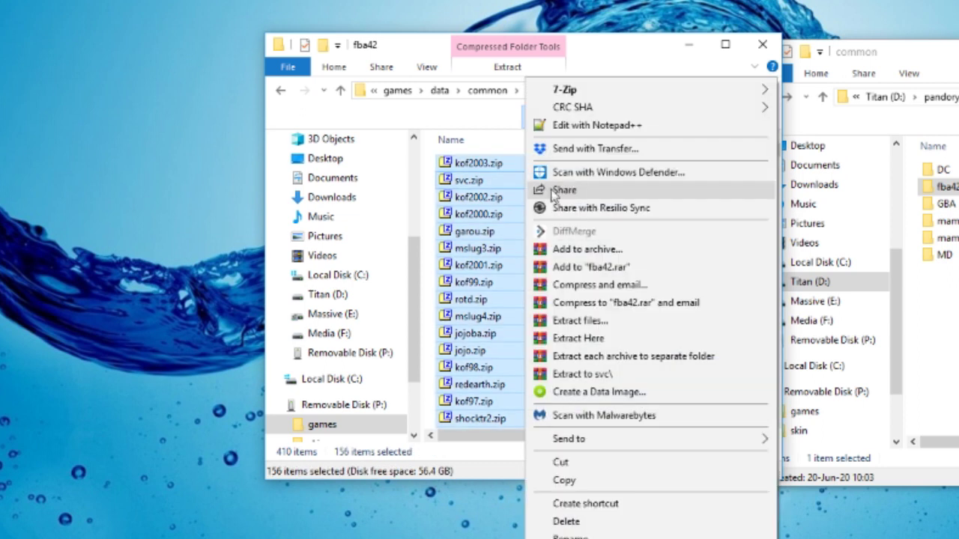
click(569, 518)
click(715, 201)
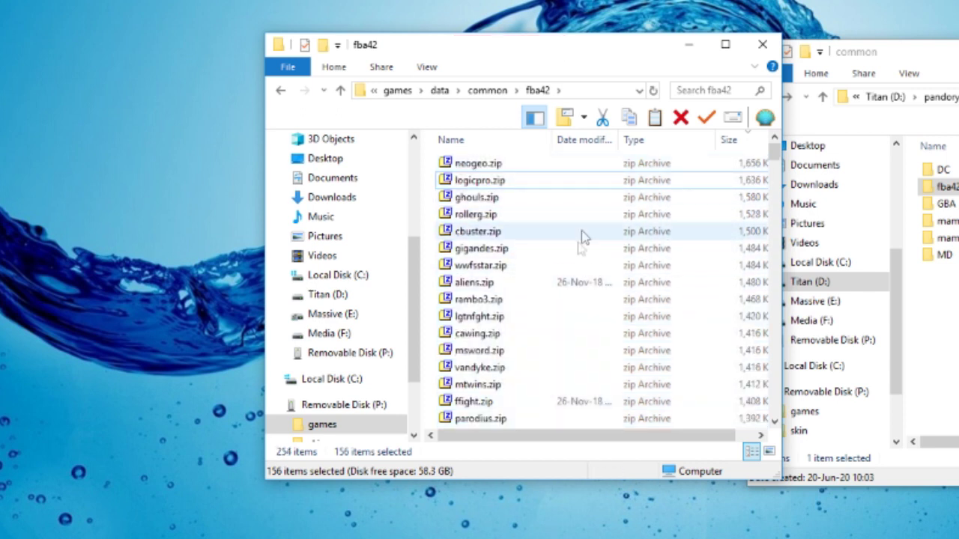
- Look through the remaining fba42 archives and the contents of the GBA, mame19, mame139 and MD folders
scroll(715, 319, down, 15)
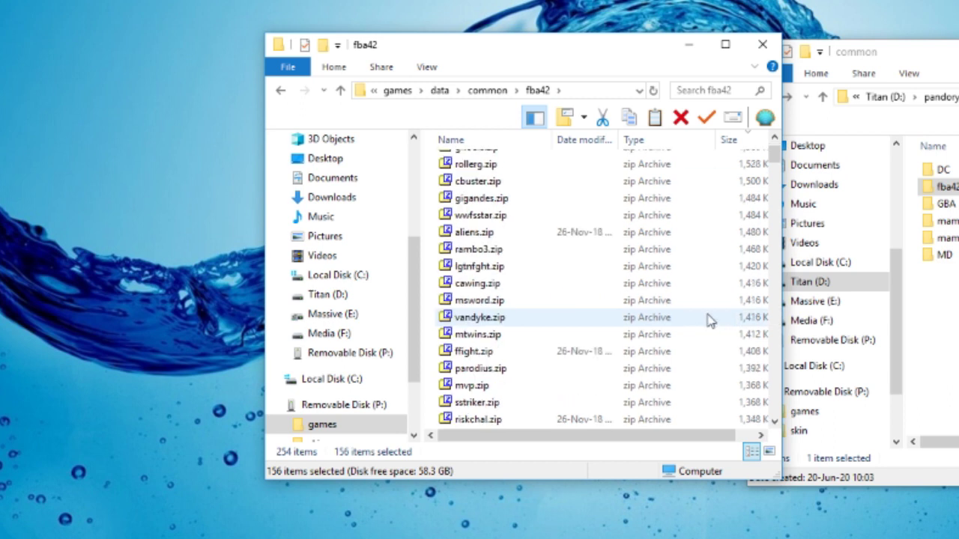
scroll(688, 300, down, 20)
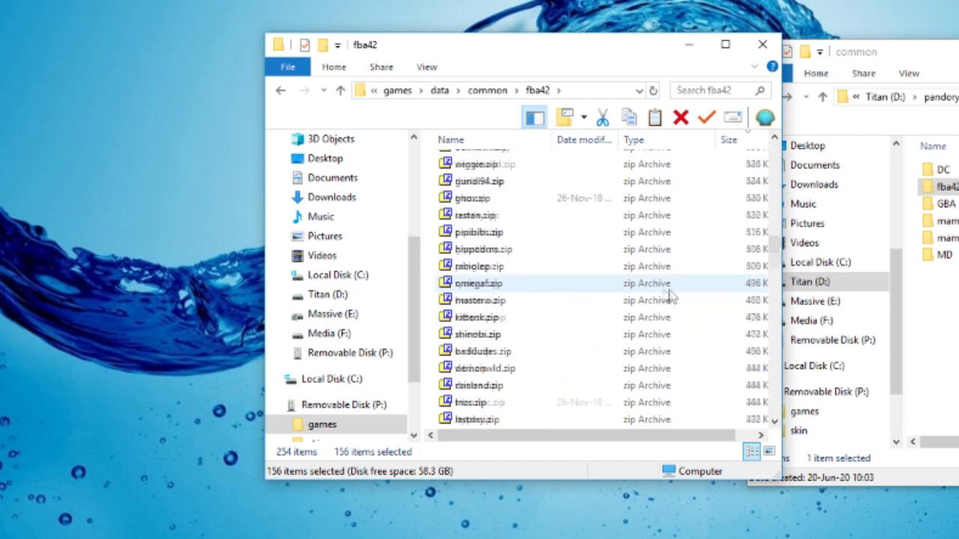
scroll(651, 307, down, 5)
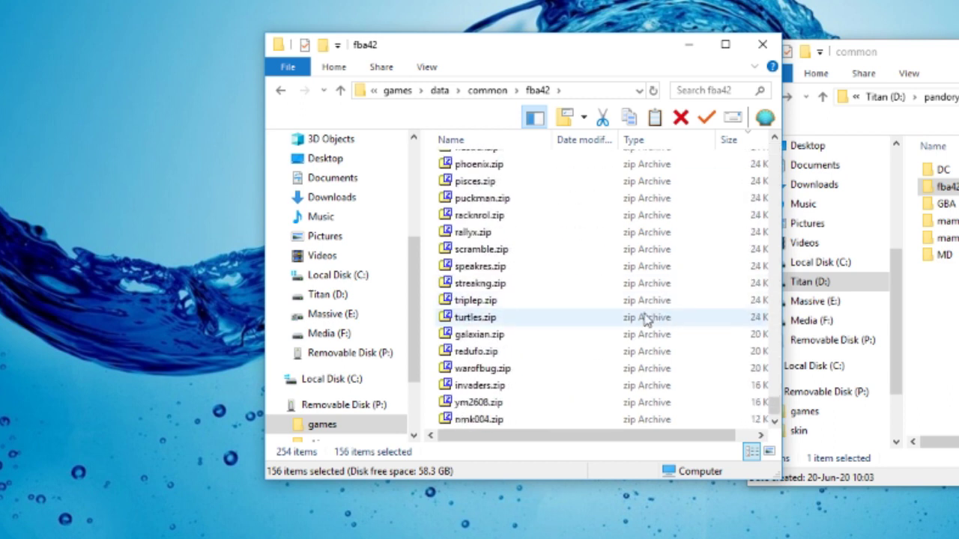
key(BackSpace)
double_click(450, 197)
key(BackSpace)
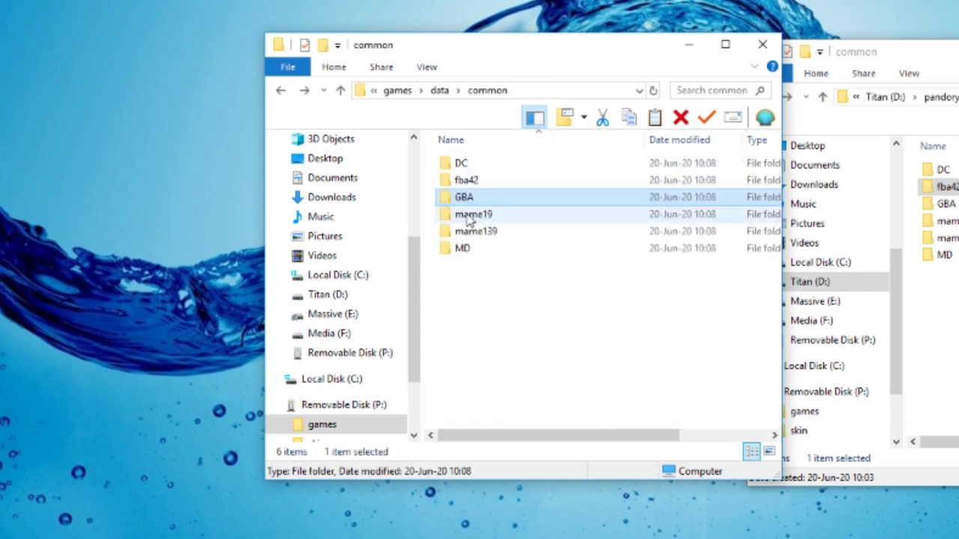
double_click(469, 216)
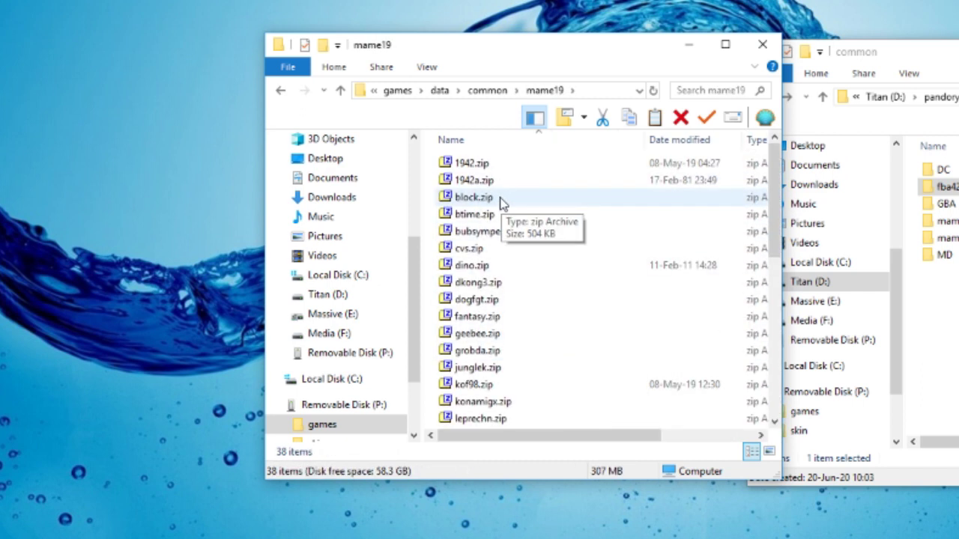
scroll(502, 203, down, 5)
key(BackSpace)
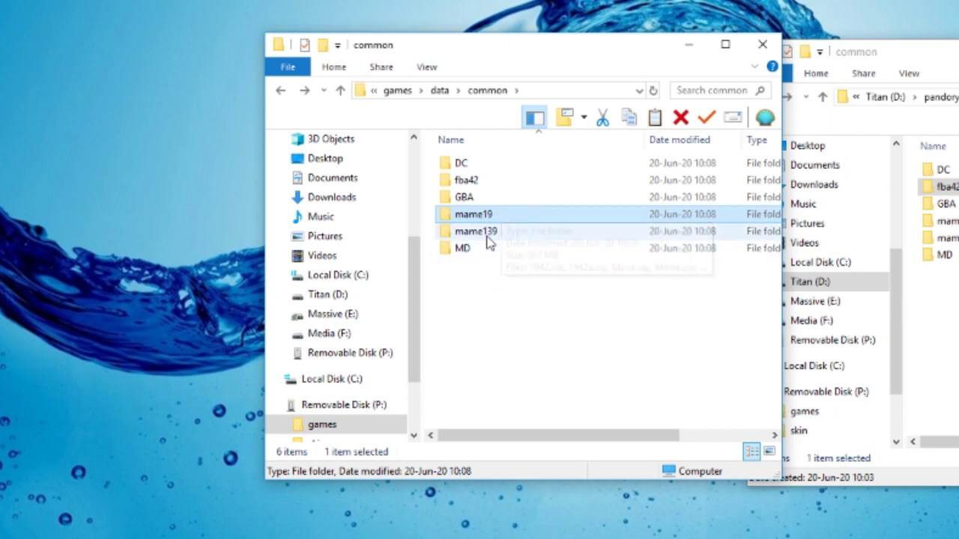
double_click(491, 228)
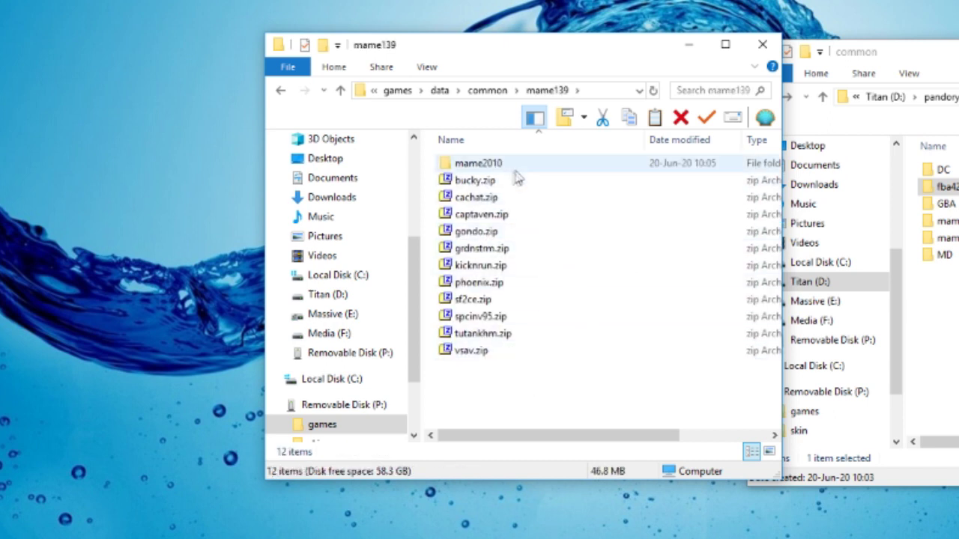
key(BackSpace)
double_click(486, 250)
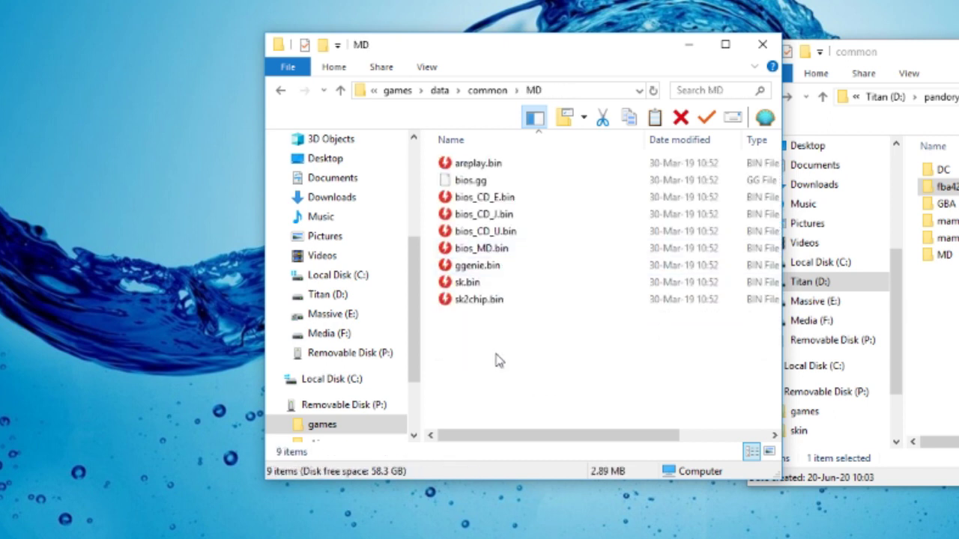
key(BackSpace)
- Return to the root of Removable Disk (P:) and eject the disk from the computer
click(409, 93)
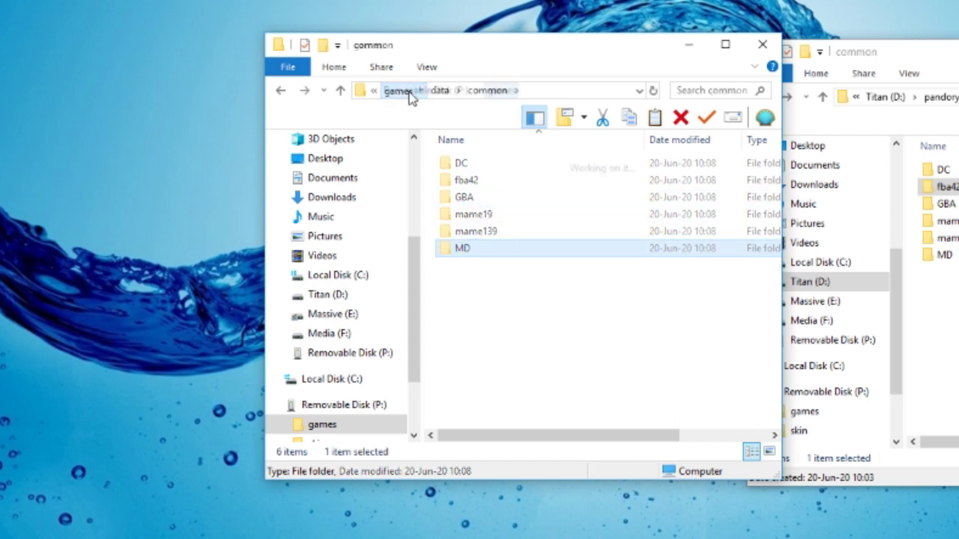
click(424, 90)
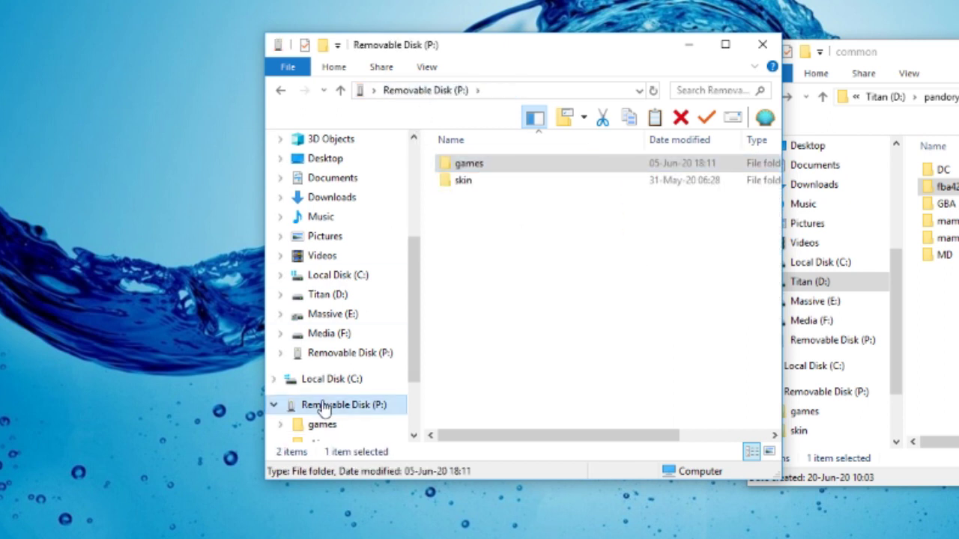
right_click(324, 408)
click(392, 188)
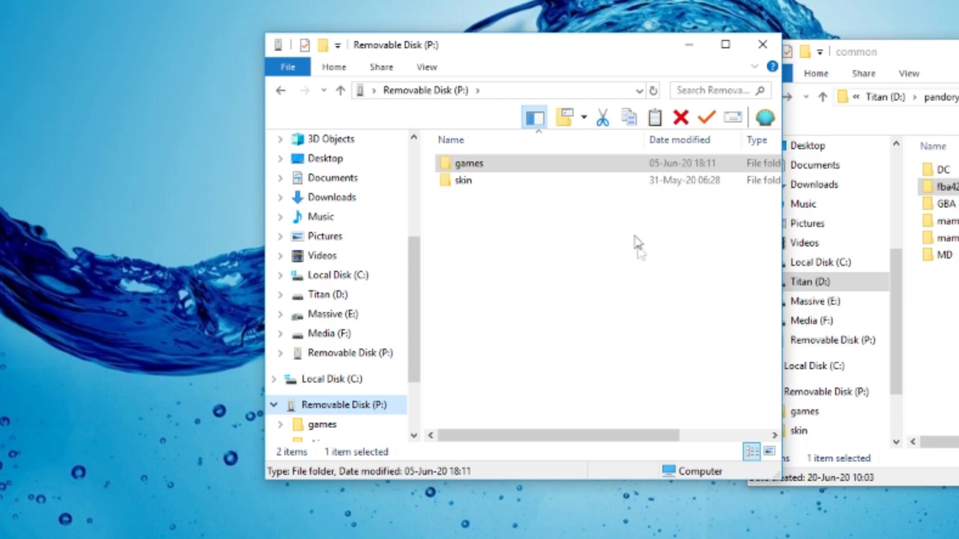